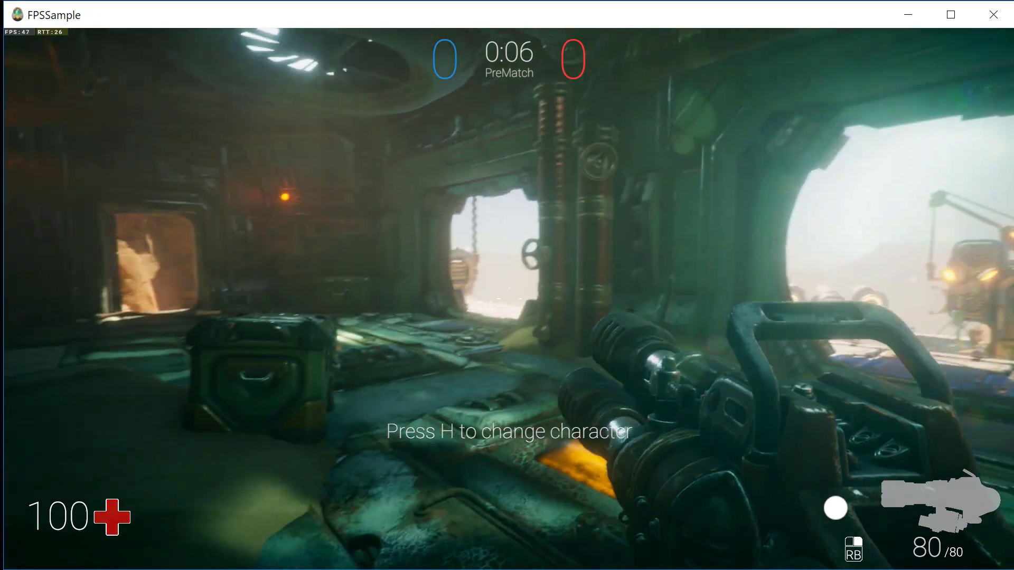
right_click(507, 285)
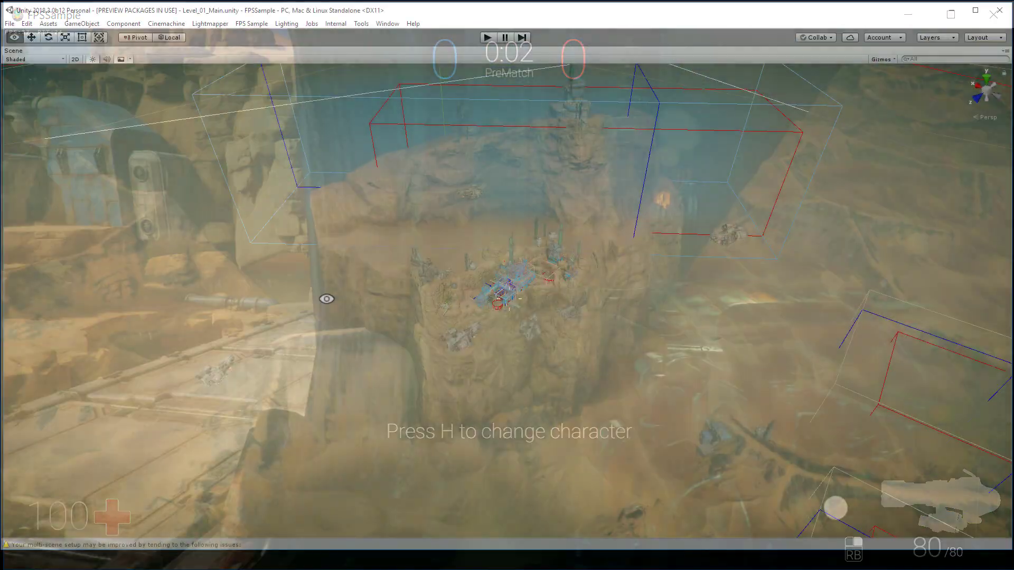
right_click_drag(327, 299, 833, 266)
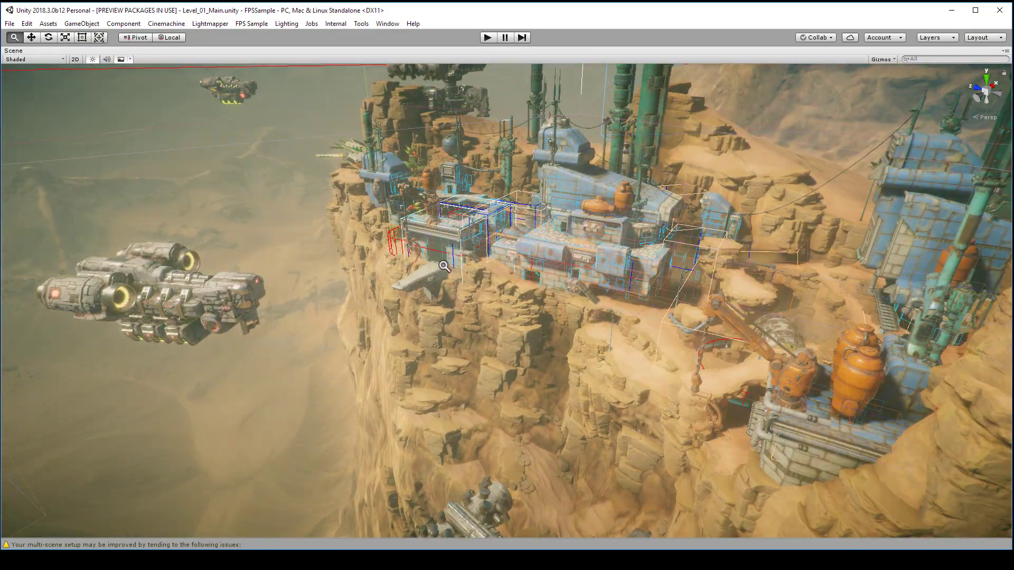
right_click_drag(444, 267, 843, 231, "alt")
middle_click_drag(634, 200, 688, 265, "alt")
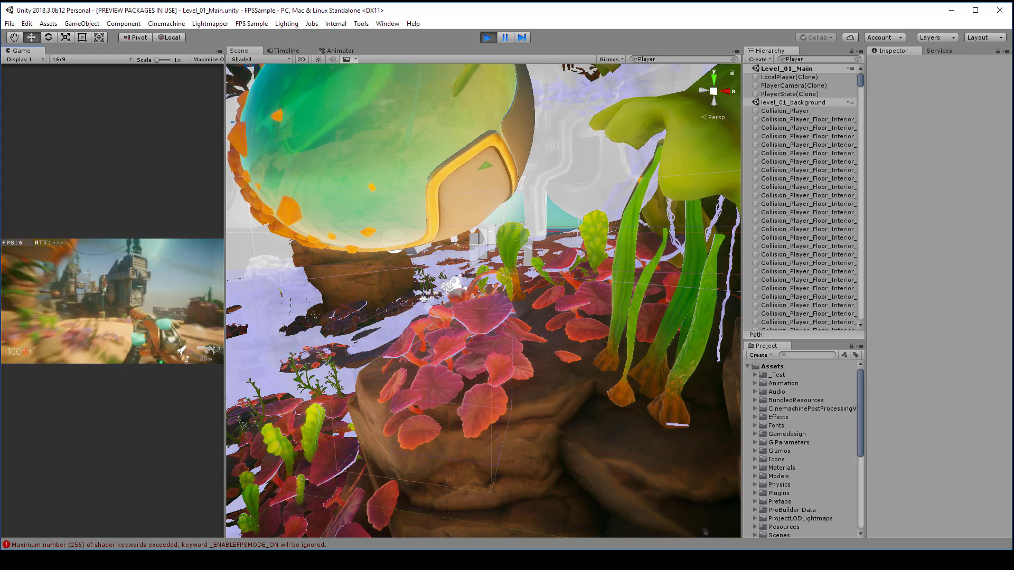
key("w")
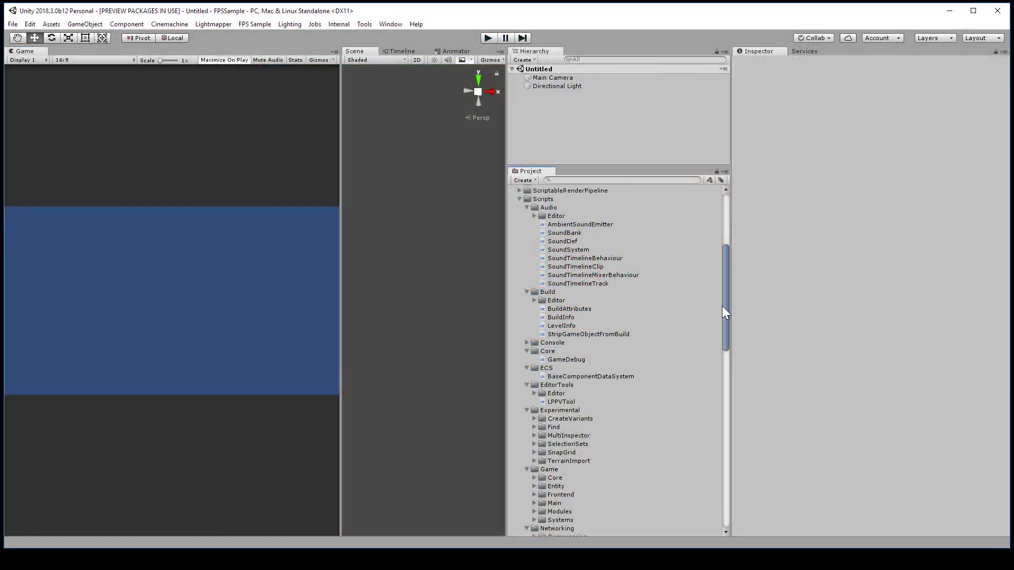
Step: Expand the Shaders folder in the project assets and look through its shader graph subfolders
left_click_drag(722, 306, 712, 490)
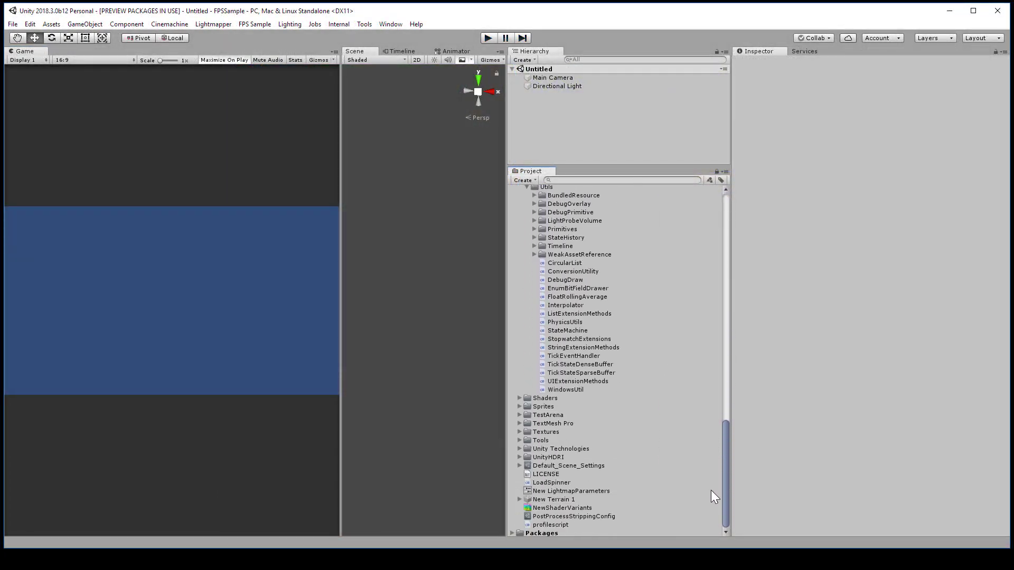
left_click(519, 397)
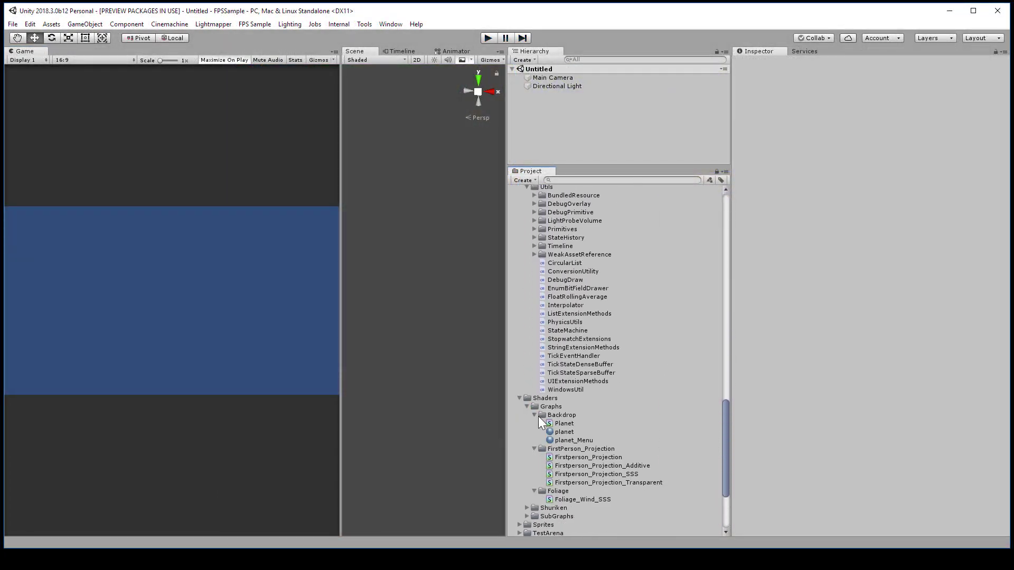
left_click_drag(724, 420, 720, 220)
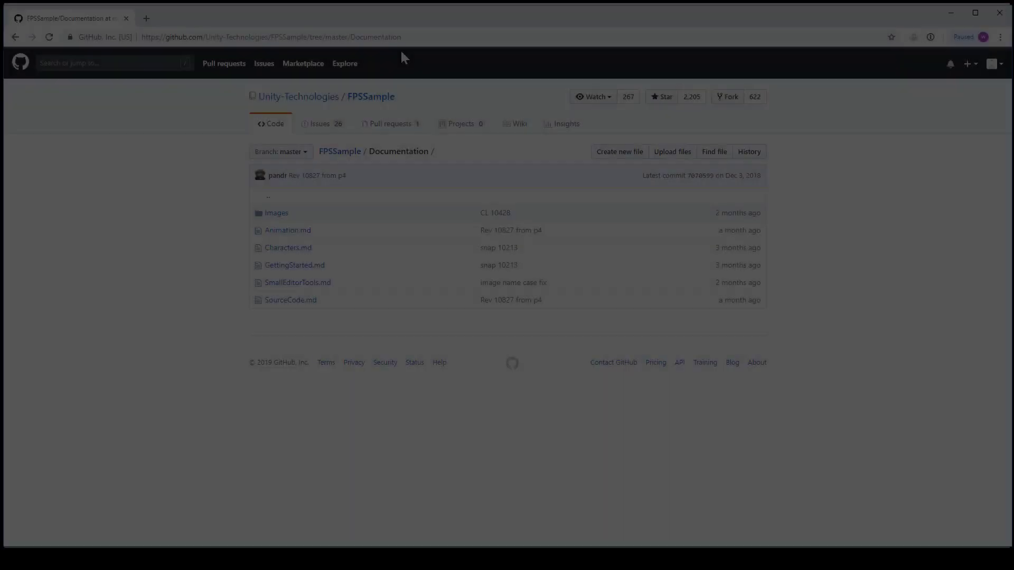
Step: Open GettingStarted.md from the FPSSample Documentation folder on GitHub and look through the guide
left_click(413, 37)
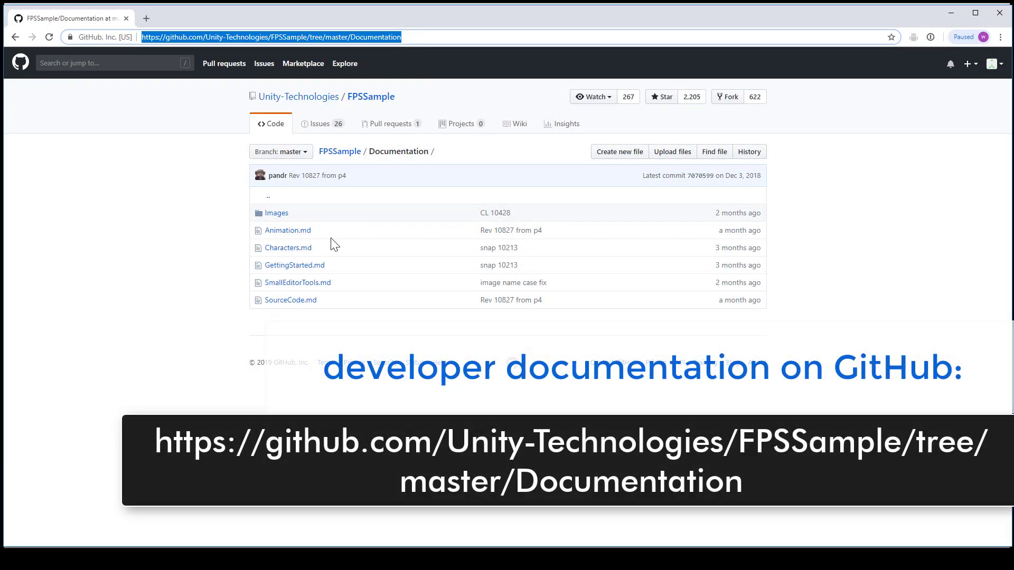
left_click(316, 265)
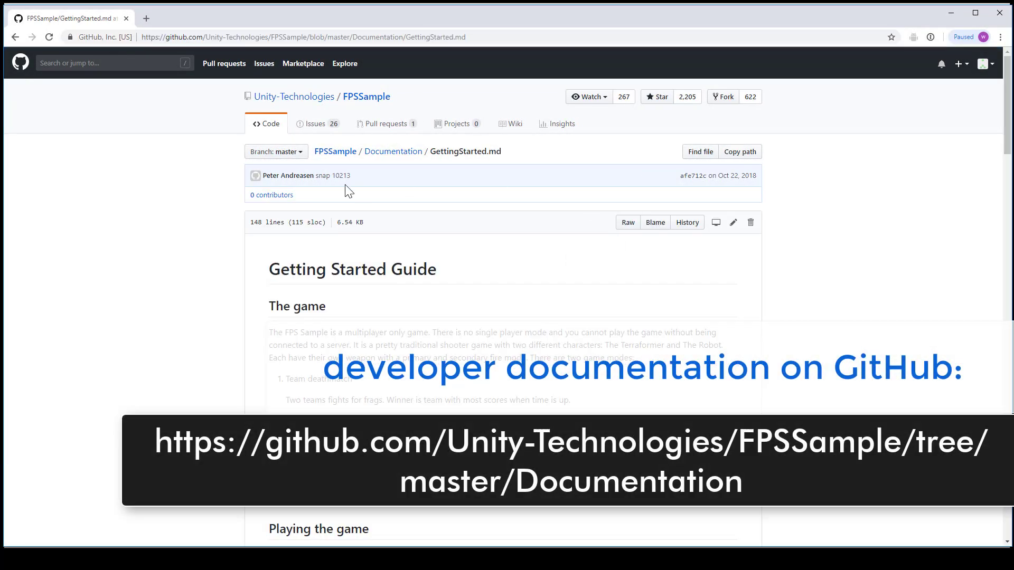
left_click_drag(1007, 127, 1007, 278)
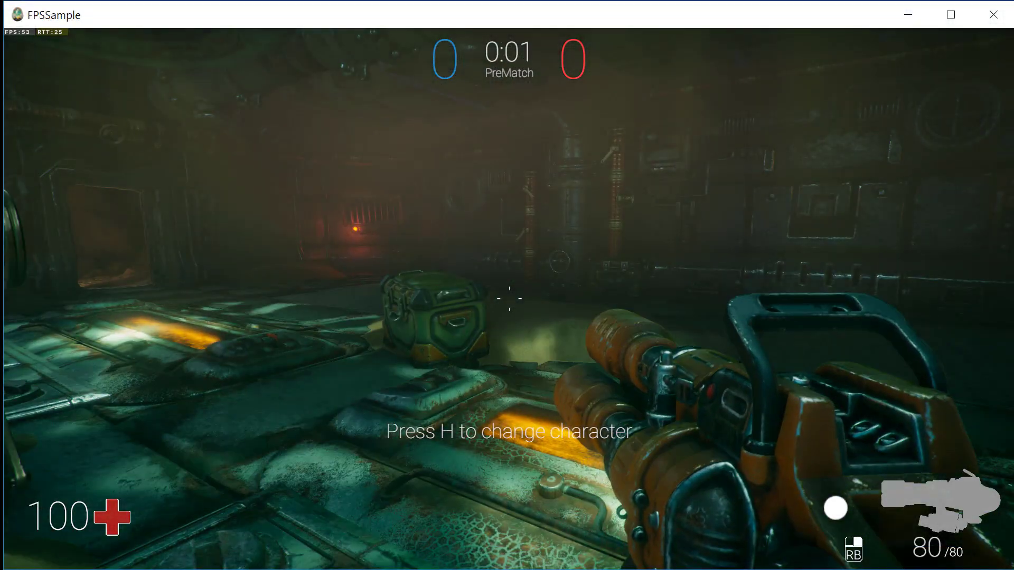
key("d")
key("d")
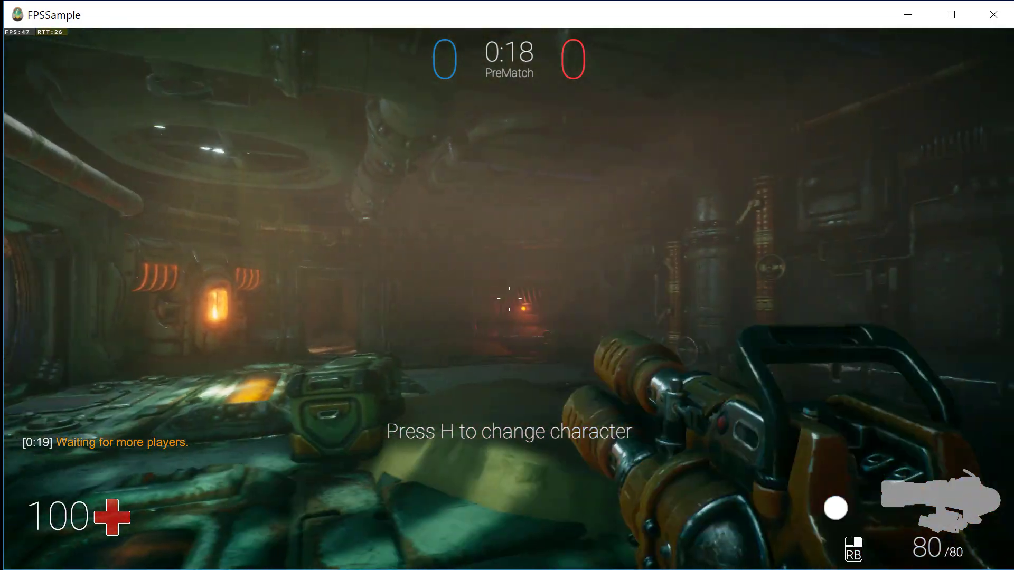
key("w")
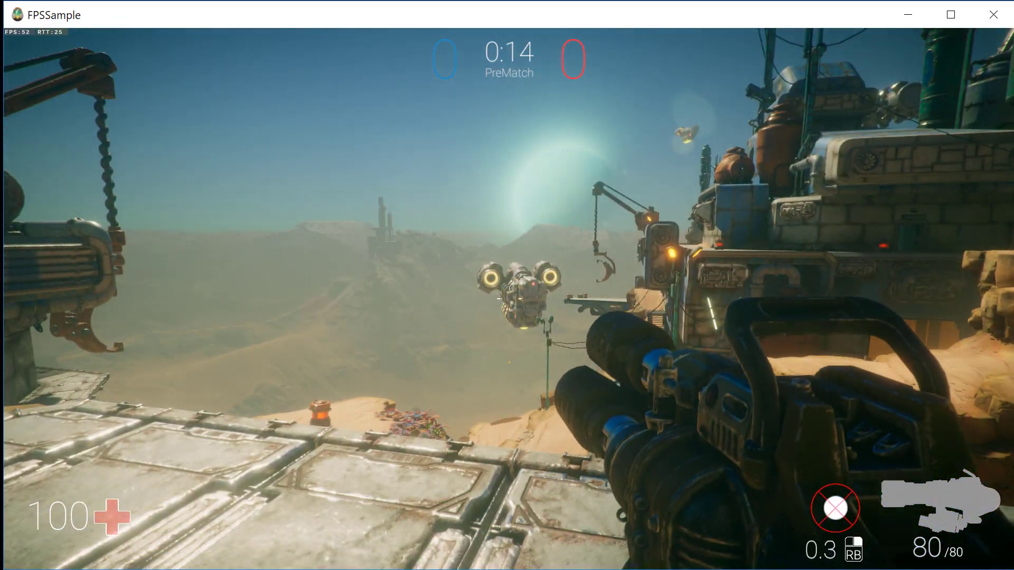
key("w")
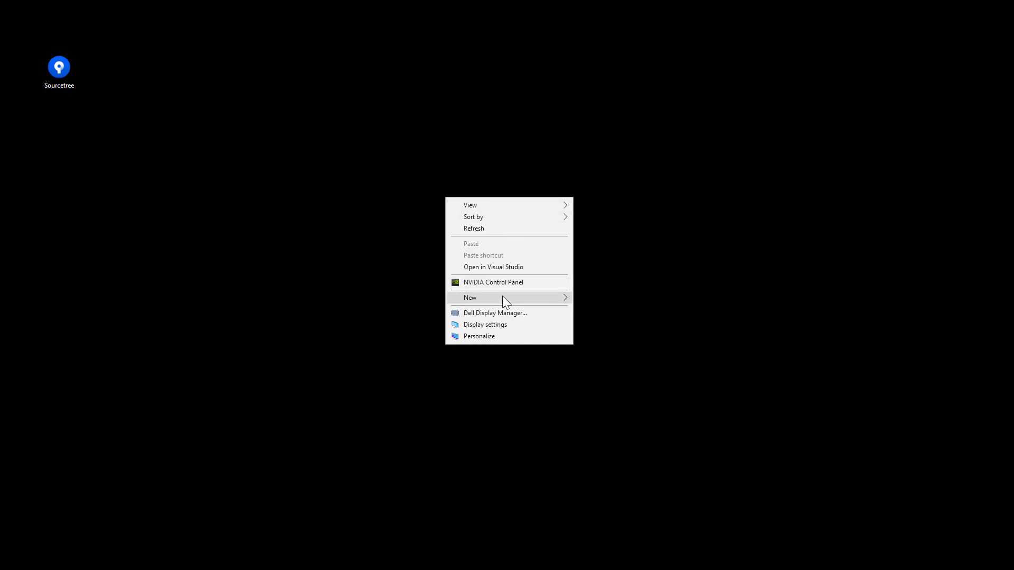
Step: Create a new folder named FPSSample on the desktop
mouse_move(505, 301)
left_click(597, 296)
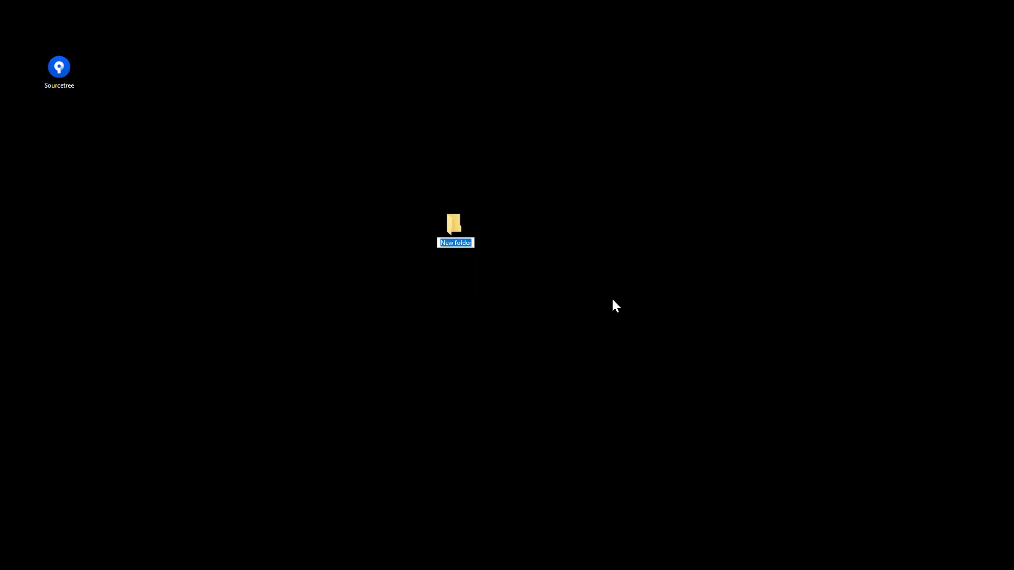
type("FPSSample")
key("Return")
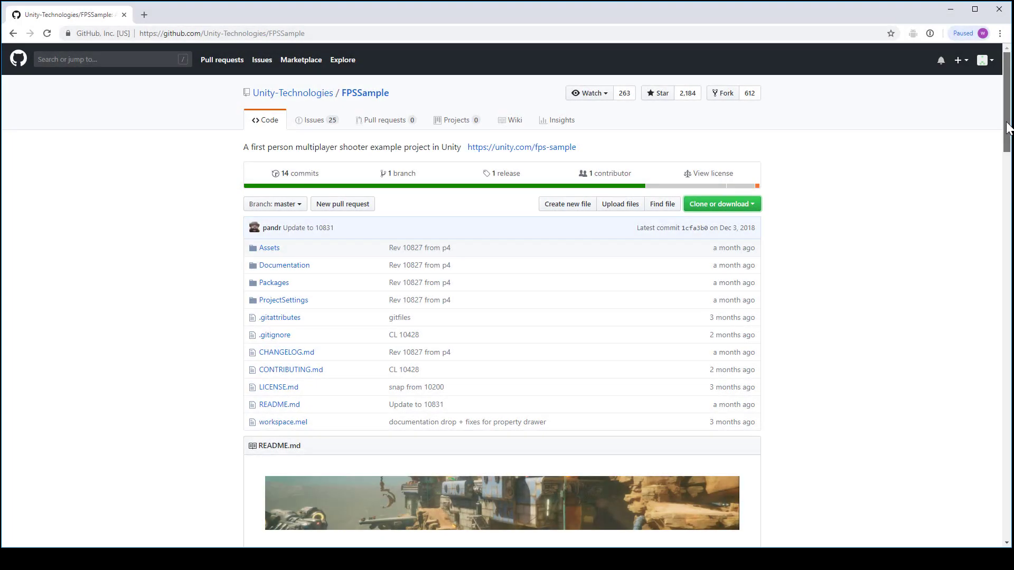
Step: Look over the Unity-Technologies/FPSSample repository page on GitHub and open its clone or download options
scroll(1003, 169, "down", 4)
left_click_drag(1003, 169, 997, 119)
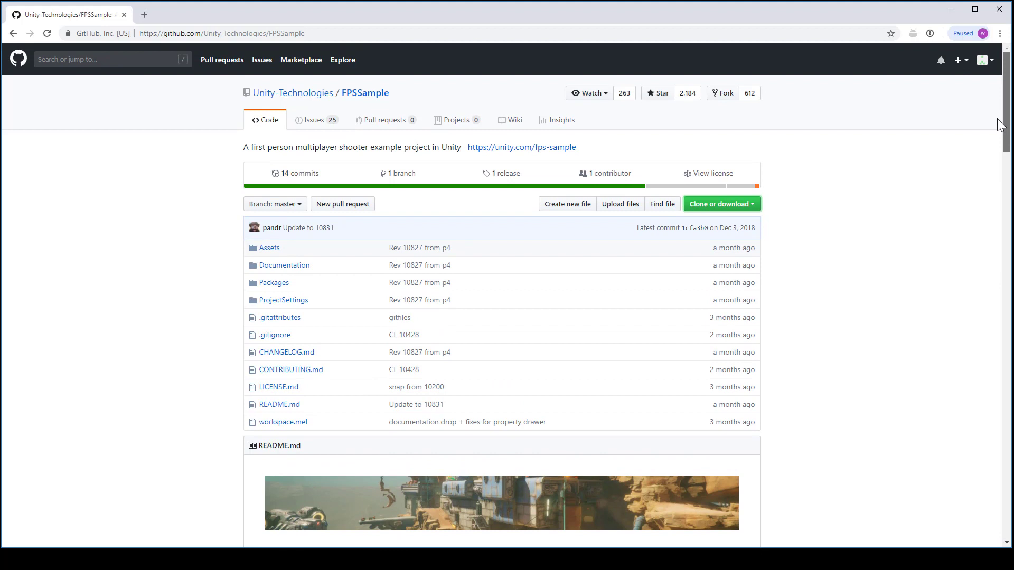
left_click(752, 208)
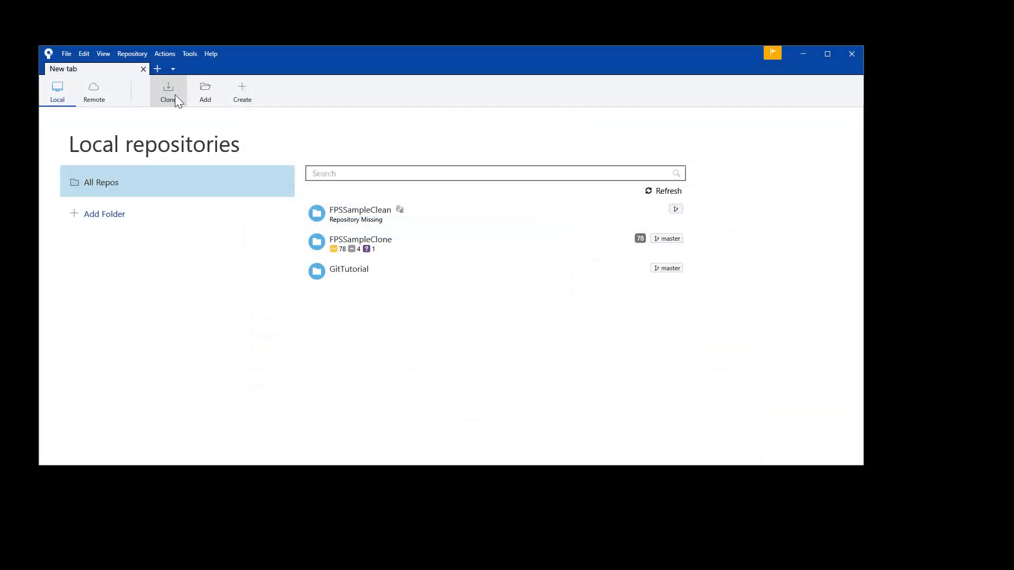
left_click(169, 94)
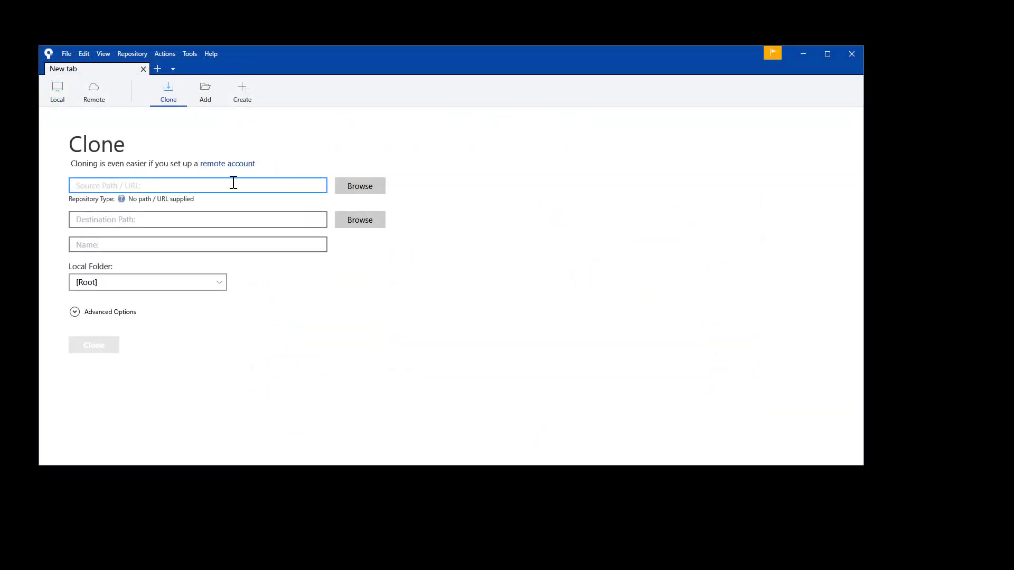
right_click(233, 183)
left_click(265, 211)
left_click_drag(284, 188, 63, 193)
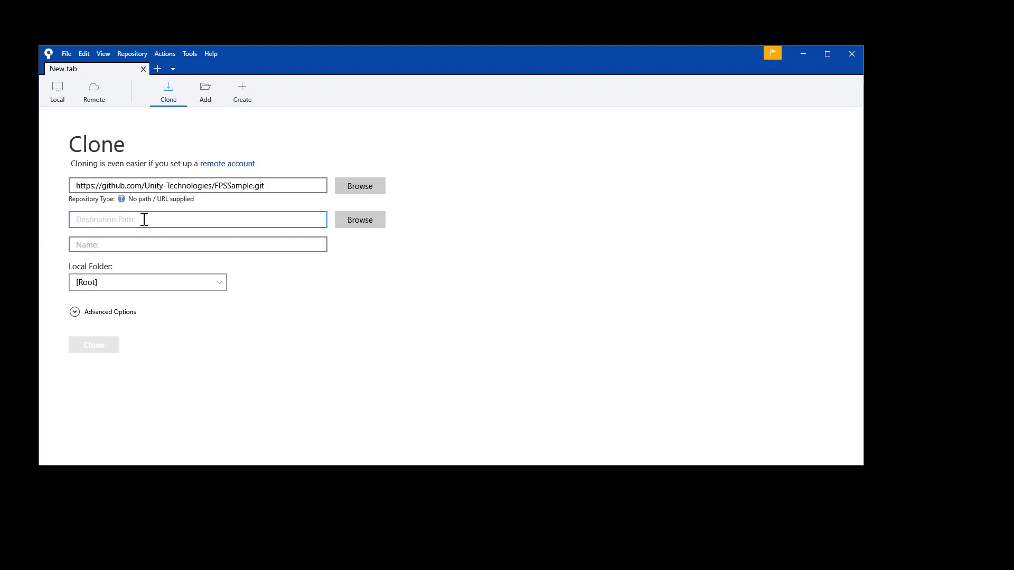
Step: Choose the FPSSample folder as the clone destination and clone the repository there with the full output shown
left_click(349, 223)
left_click(370, 302)
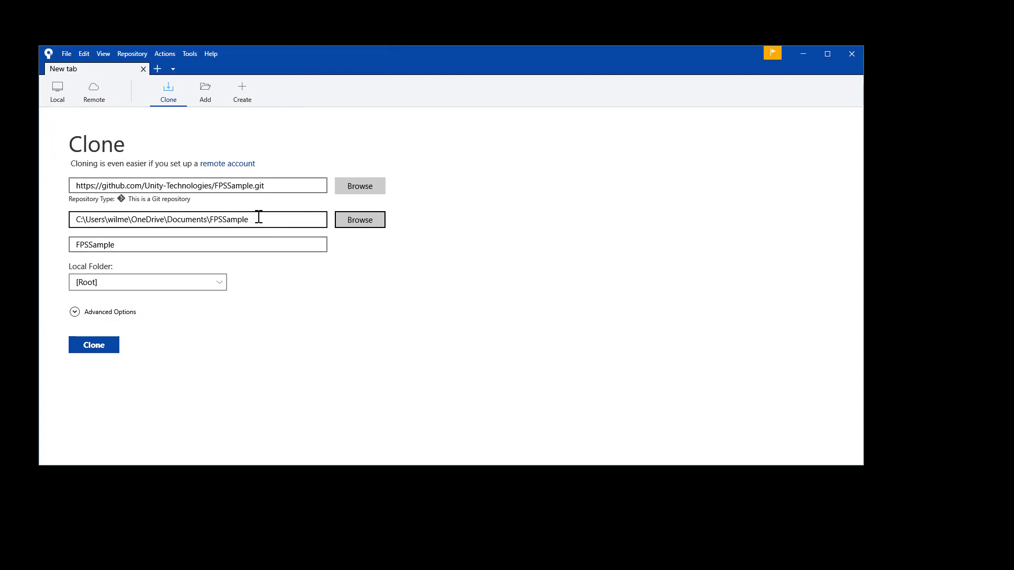
left_click(101, 346)
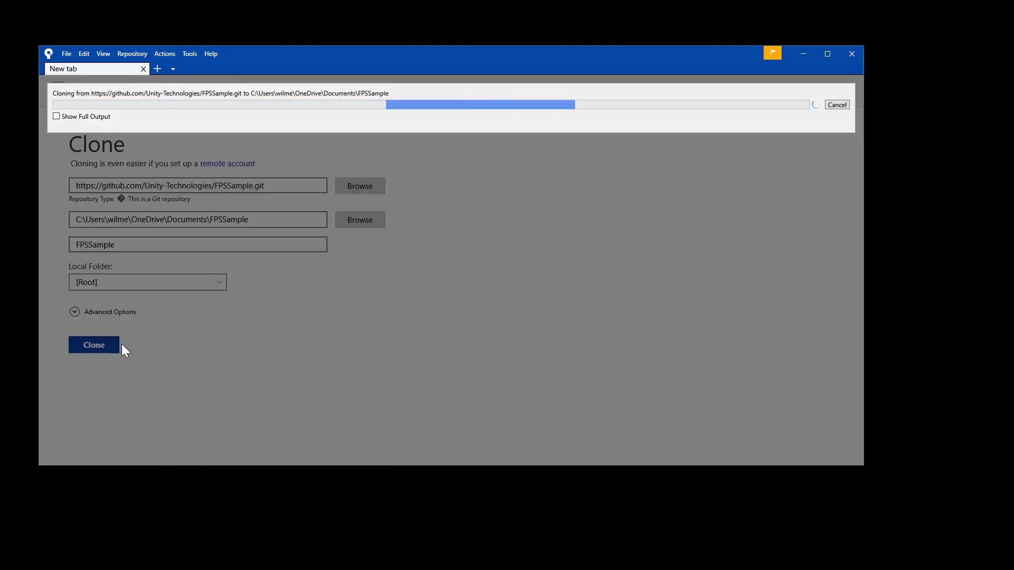
left_click(91, 116)
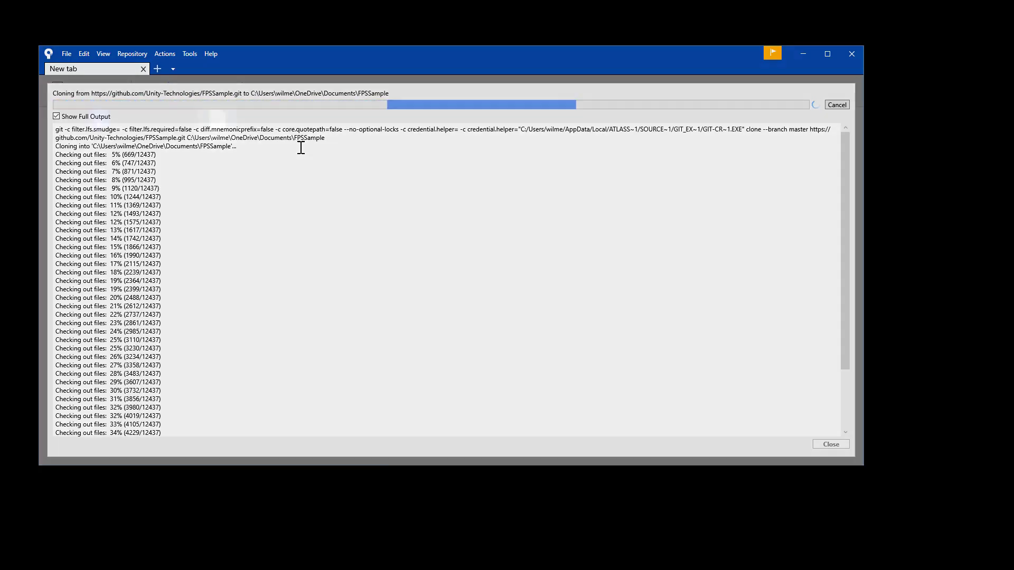
Step: View the properties of the FPSSample folder on the desktop
right_click(211, 118)
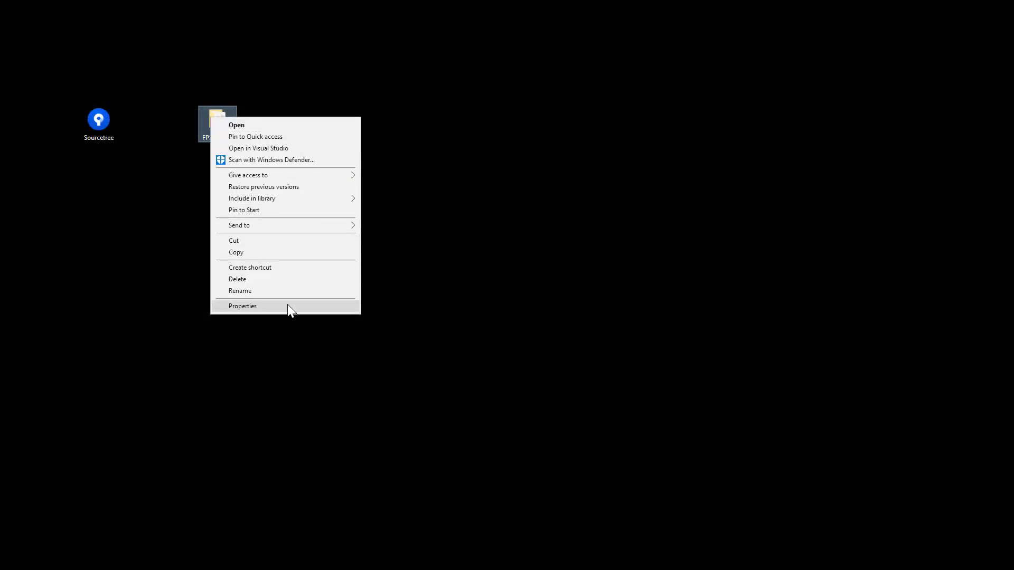
left_click(288, 305)
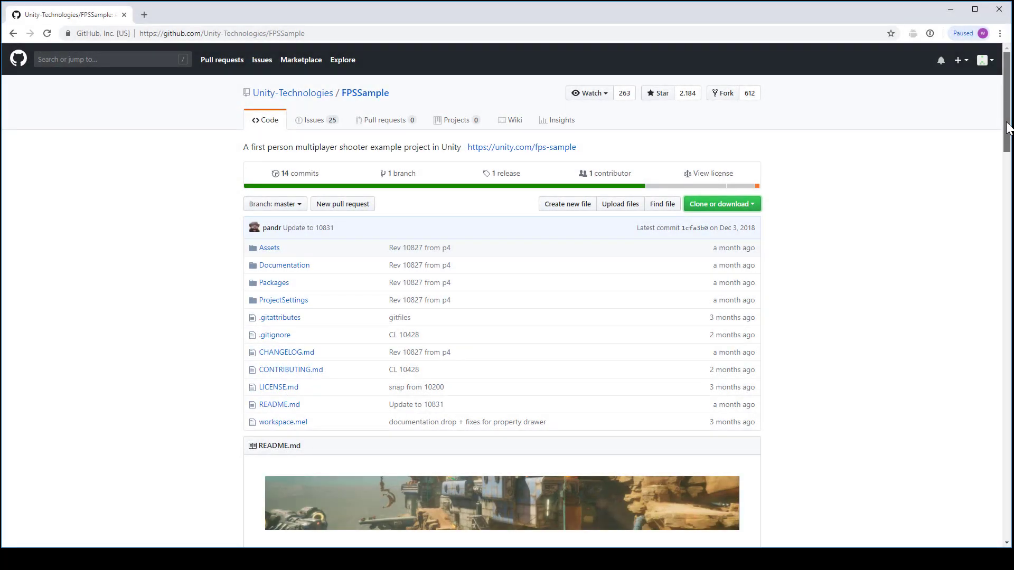
Step: Look through the FPSSample repository page in the browser and open the release archive on the Unity 2018.3 beta page
left_click_drag(1007, 127, 991, 226)
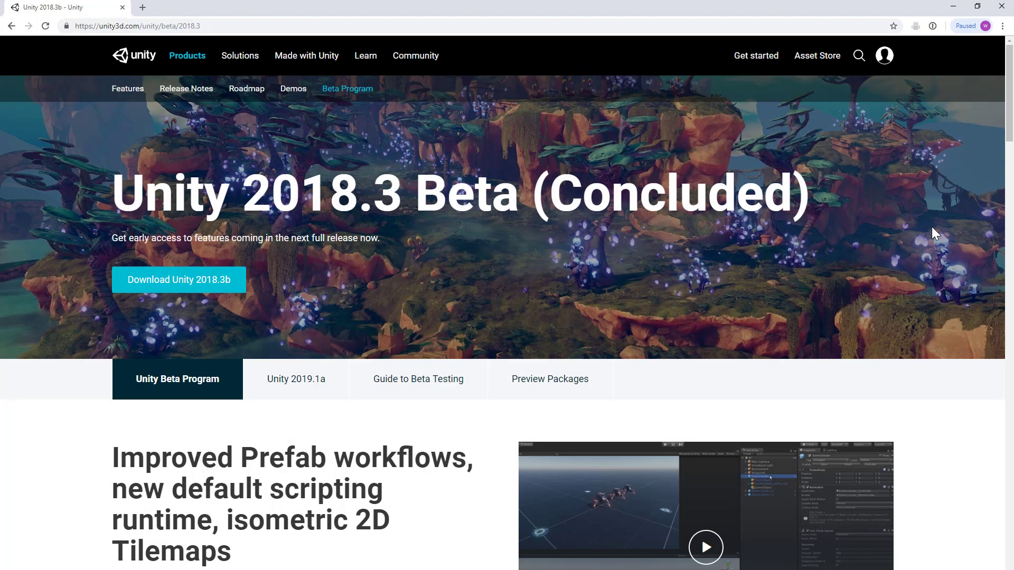
left_click_drag(1002, 136, 951, 305)
left_click(405, 106)
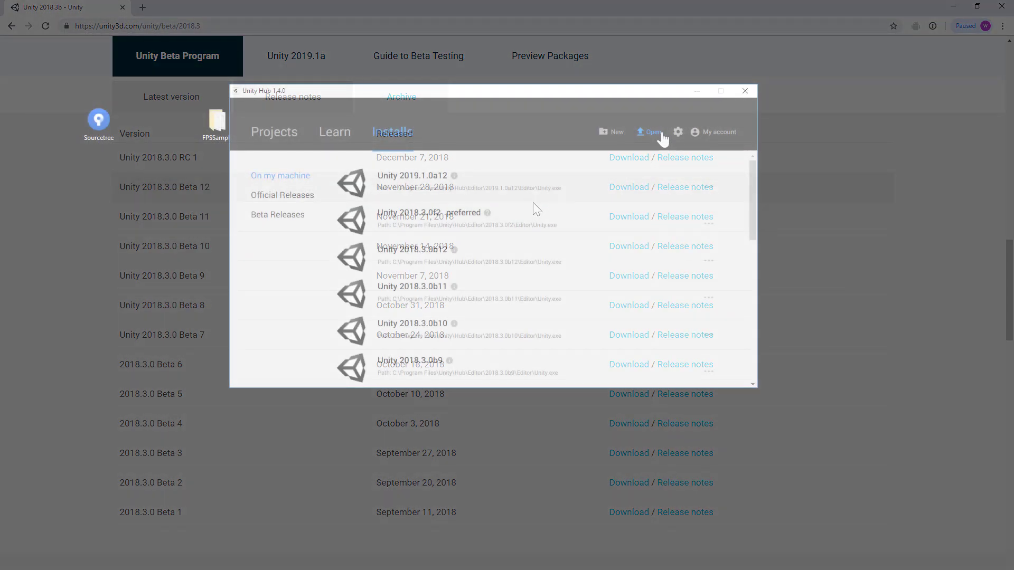
Step: From Unity Hub, open the desktop FPSSample project with Unity version 2018.3.0b12 and the current build target
left_click(661, 136)
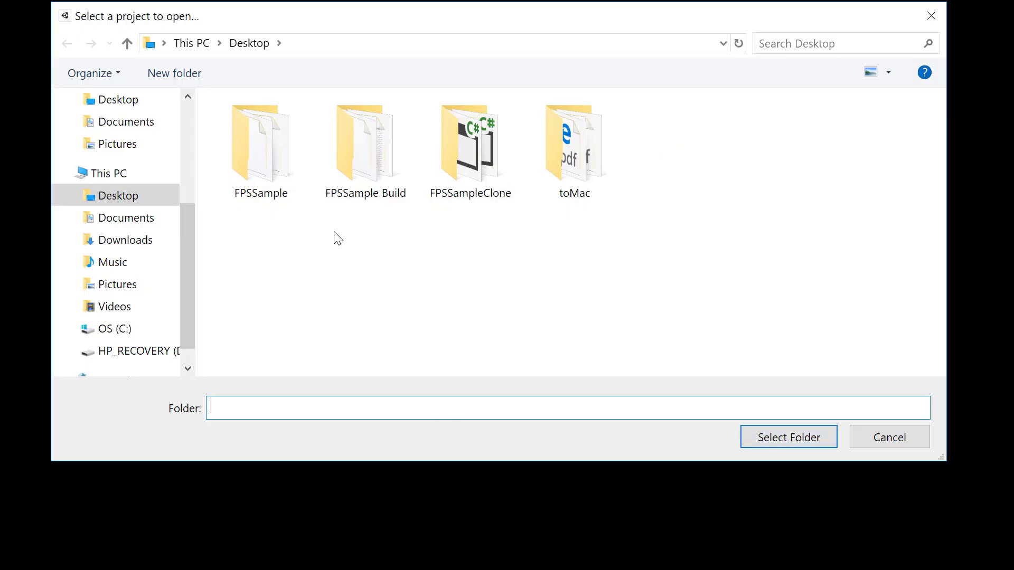
left_click(288, 195)
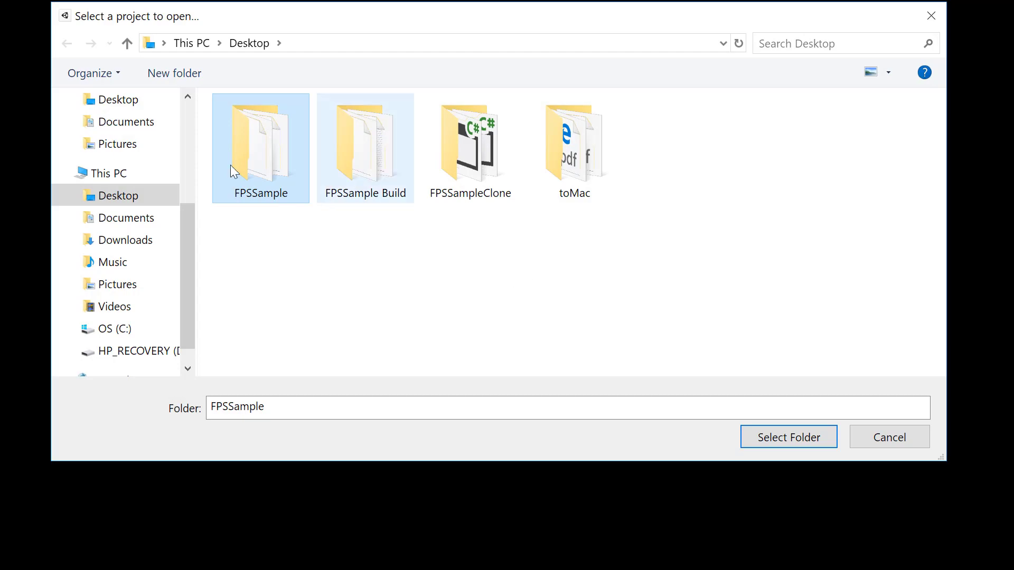
left_click(746, 437)
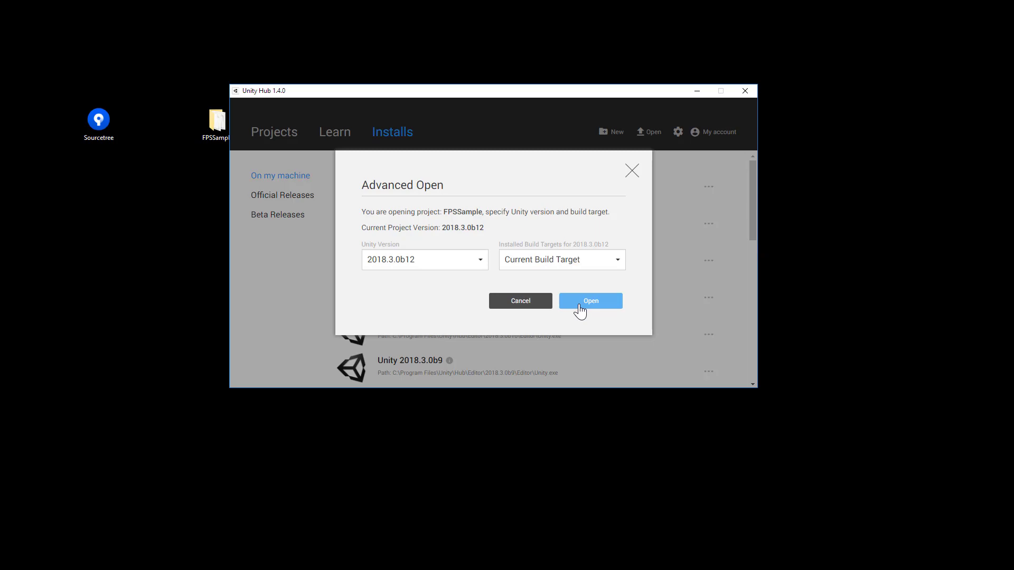
left_click(580, 305)
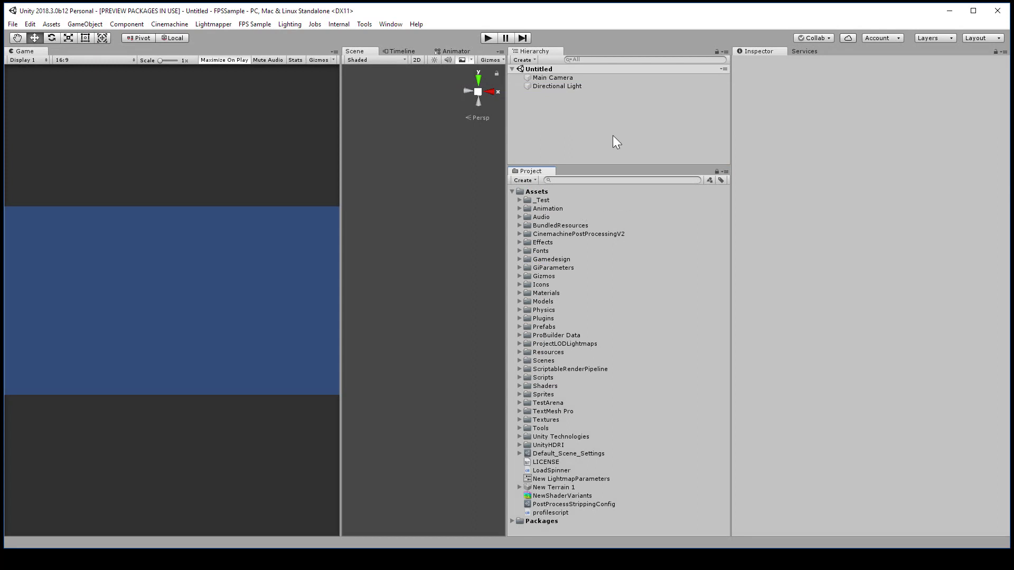
Step: Expand the project's Scripts folder and its Audio and Build subfolders to view the scripts inside
left_click(520, 378)
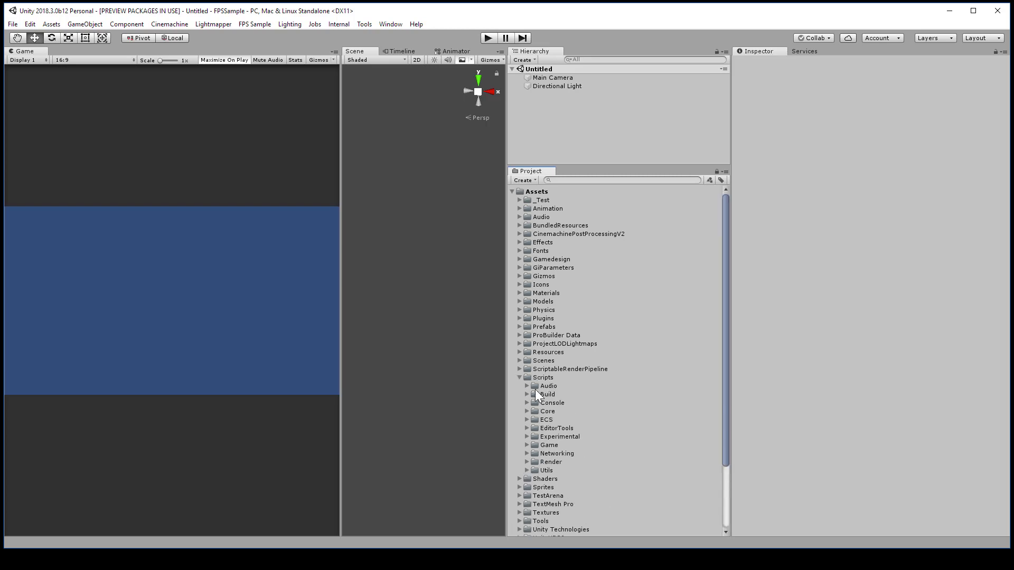
left_click(527, 395)
left_click(527, 386)
left_click_drag(725, 335, 725, 405)
scroll(725, 402, "down", 2)
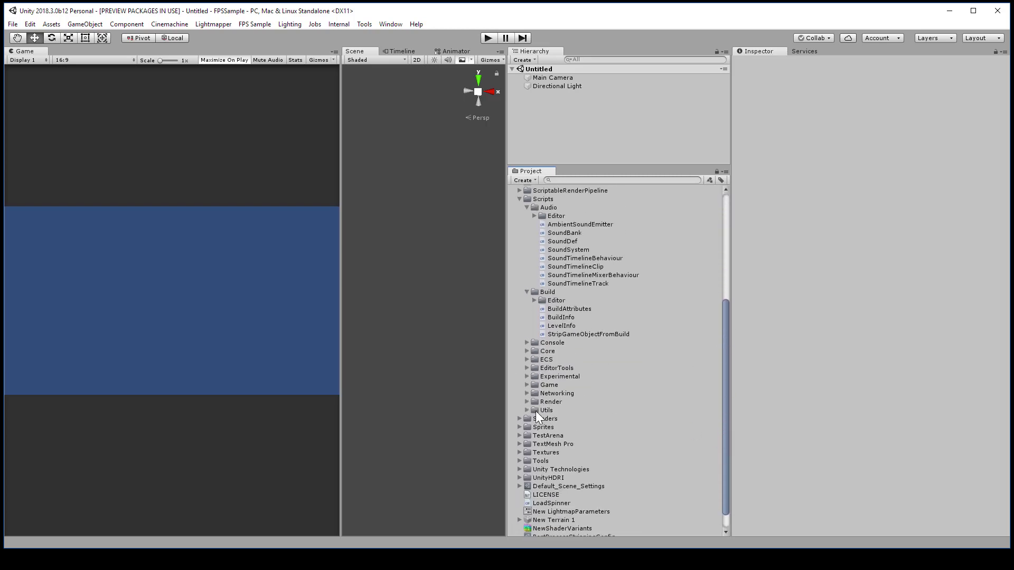
Step: Expand the Core, ECS, EditorTools, Experimental, Game, Networking and Utils subfolders of Scripts and look through them
left_click(527, 394)
left_click(527, 385)
left_click(527, 376)
left_click(527, 368)
left_click(527, 360)
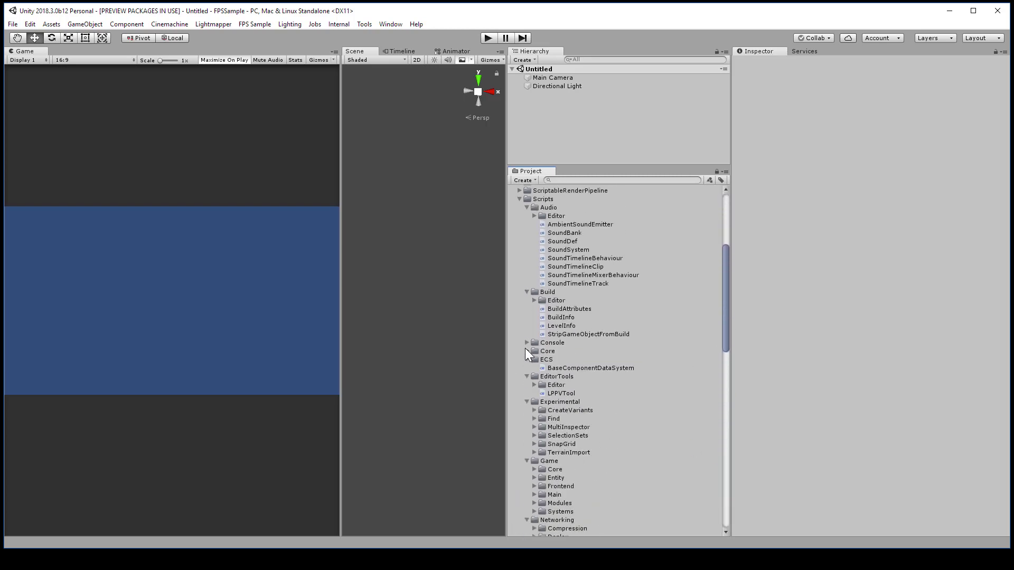
left_click(527, 351)
left_click_drag(721, 306, 711, 490)
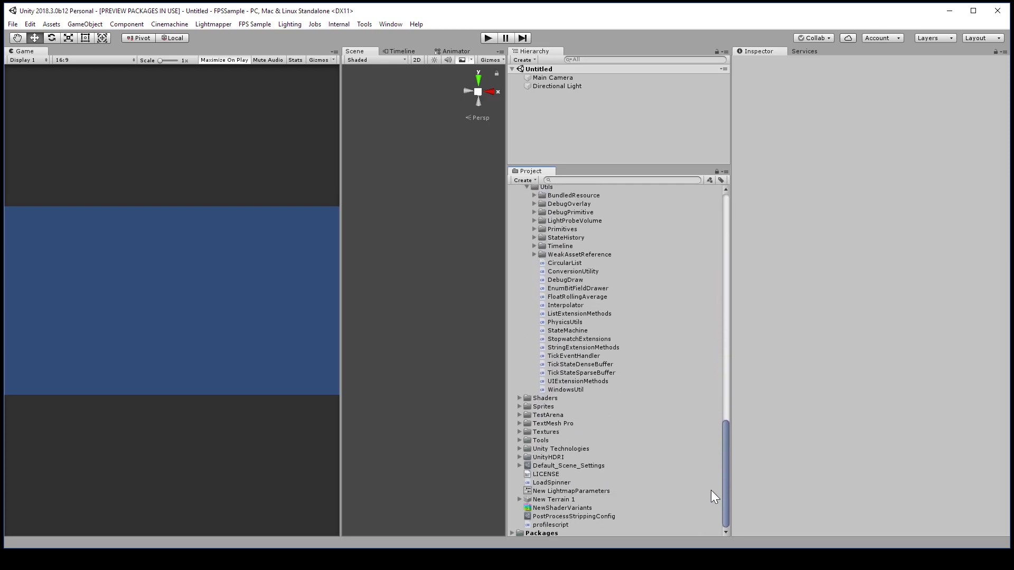
Step: Expand the Shaders folder to inspect its contents, and collapse both the Scripts and Shaders folders
left_click(520, 398)
left_click_drag(723, 423, 719, 211)
left_click(519, 377)
left_click(520, 386)
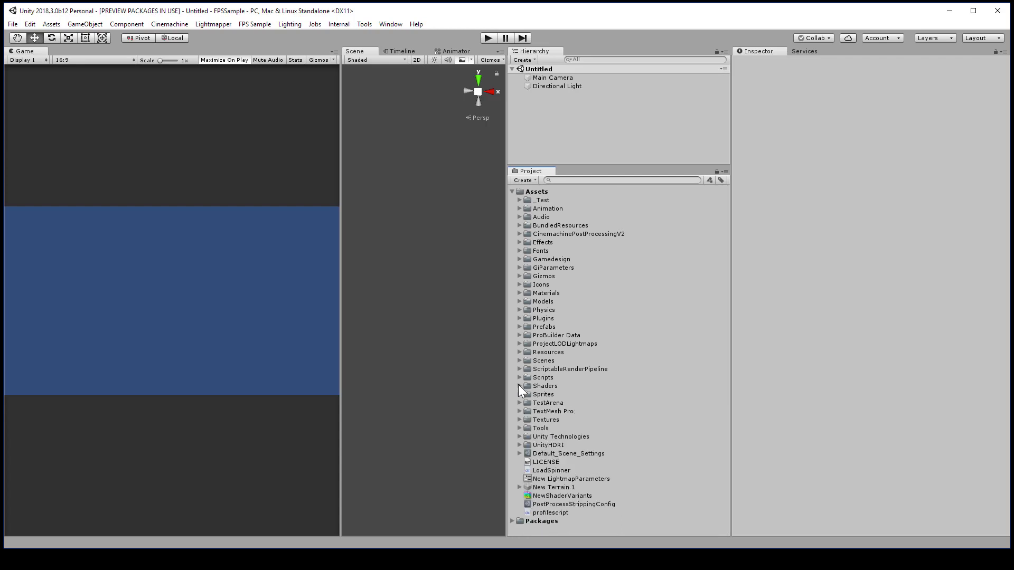
Step: Open the Build Settings to review the scenes in the build and the target platform, and close them
left_click(13, 24)
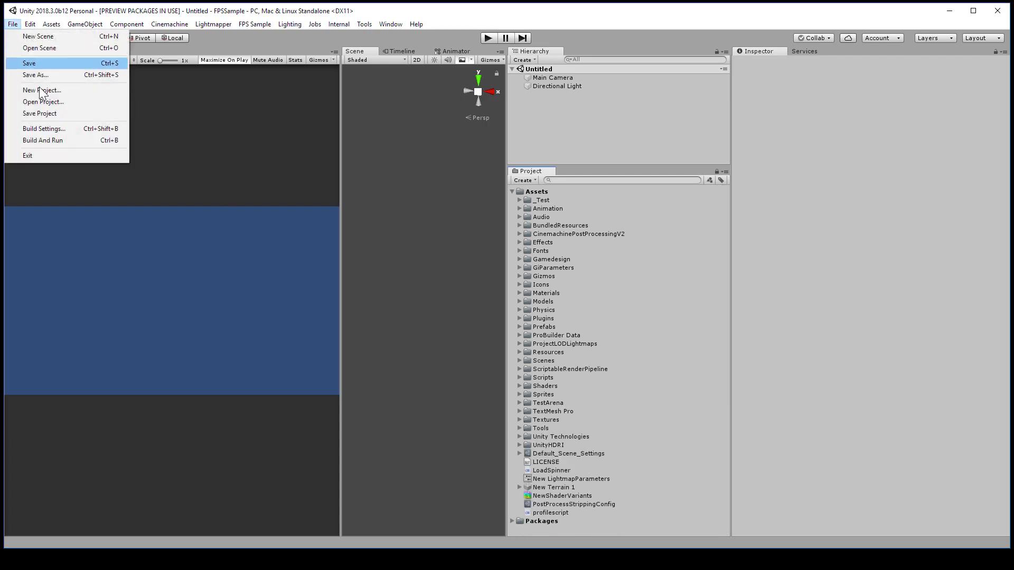
left_click(61, 130)
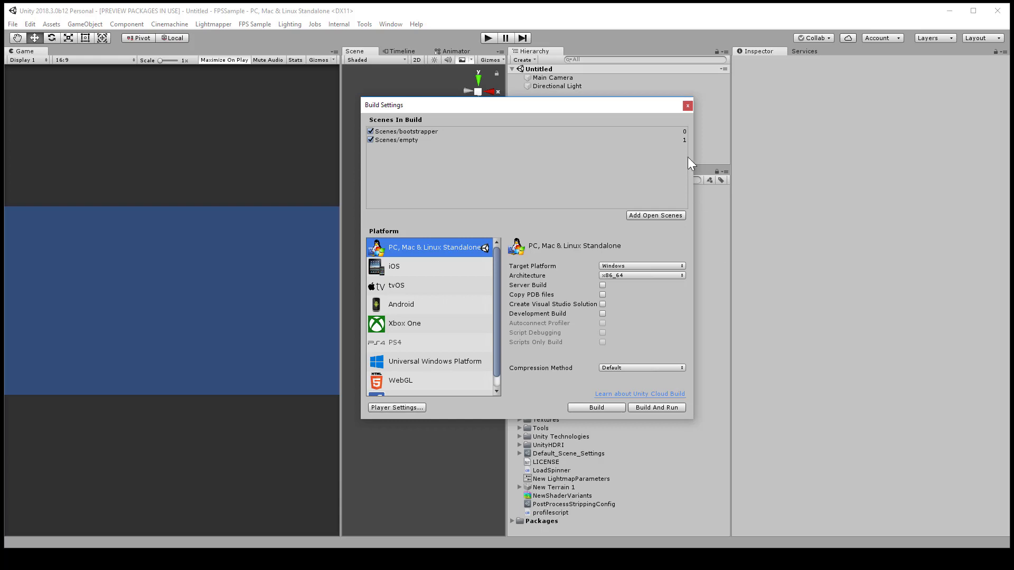
left_click(687, 106)
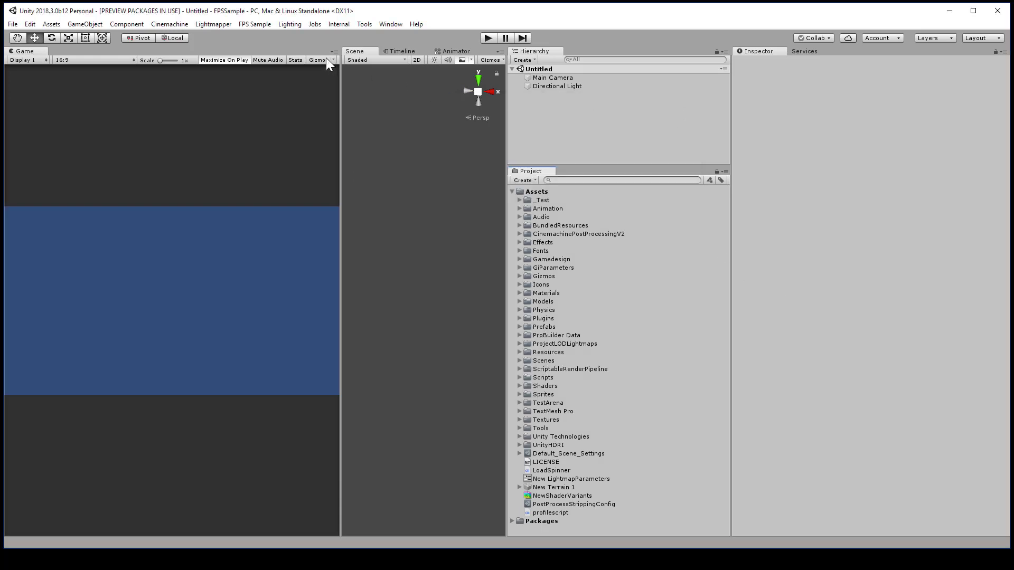
Step: Open the FPS Sample Project Tools window, enlarge it to show all Quick Start options and move it higher
left_click(255, 24)
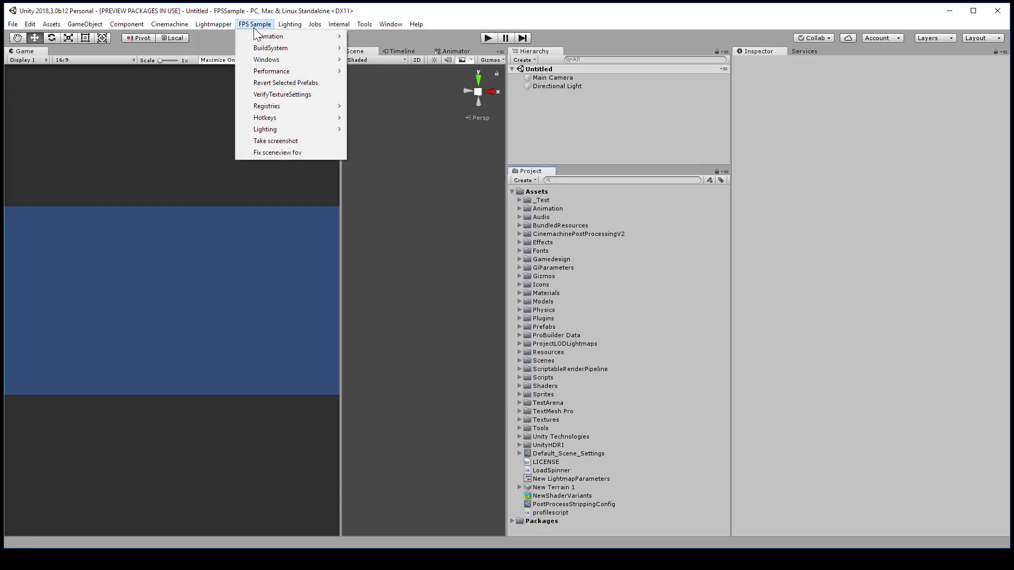
mouse_move(272, 60)
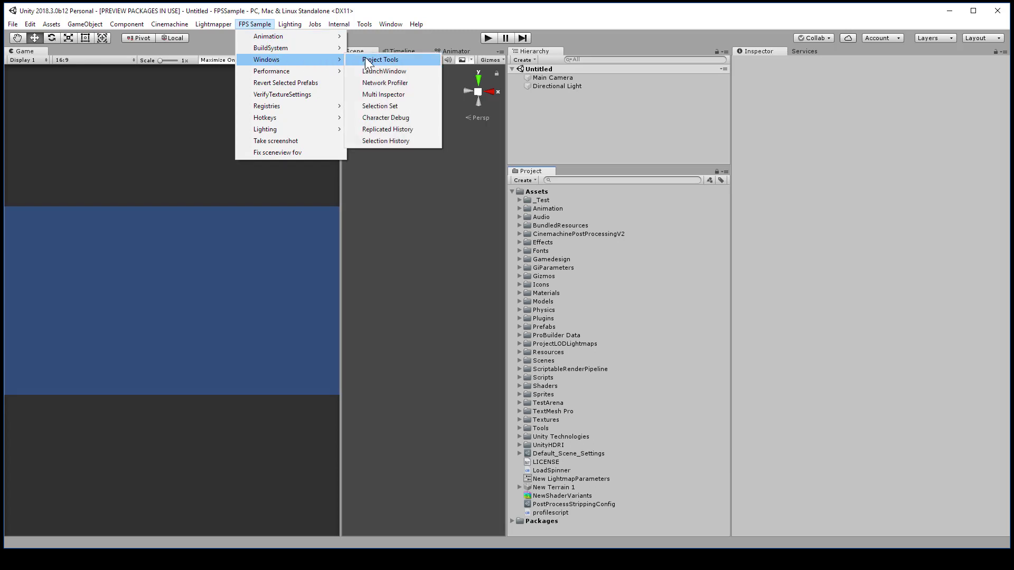
left_click(380, 59)
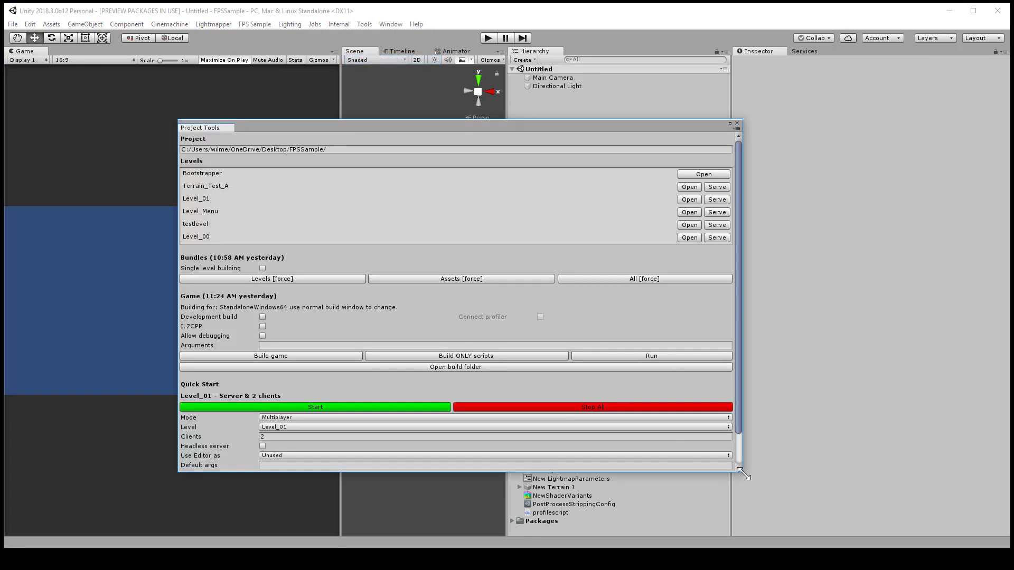
left_click_drag(742, 472, 742, 531)
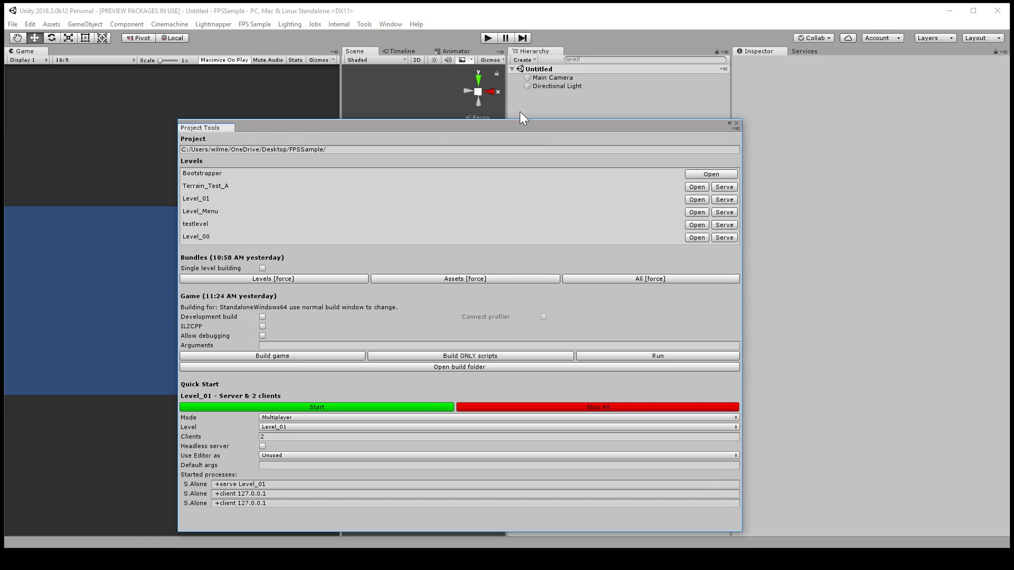
left_click_drag(520, 113, 508, 59)
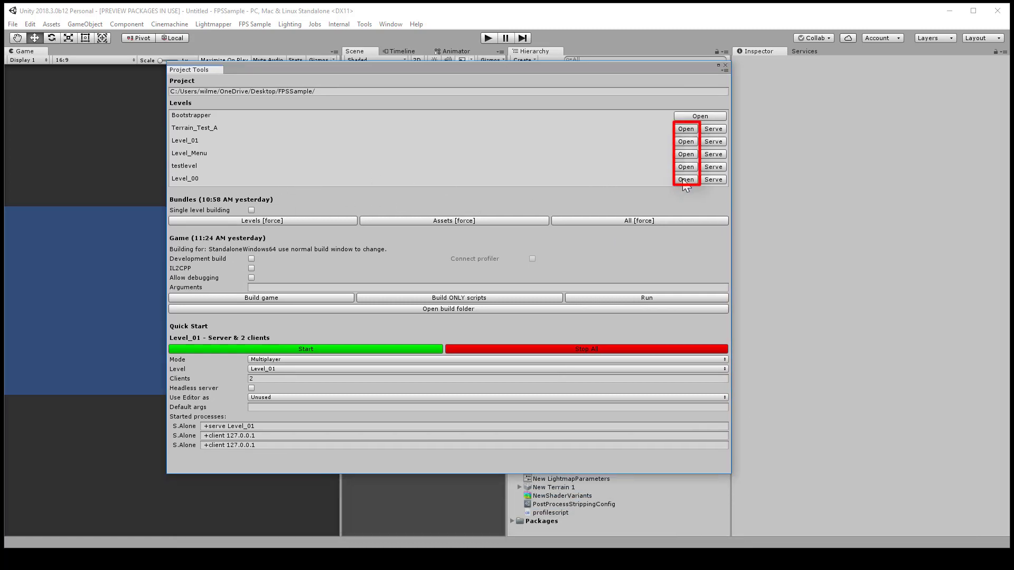
Step: Open Level_00 from the Project Tools level list, move the tools window aside and run the level in play mode
left_click(683, 180)
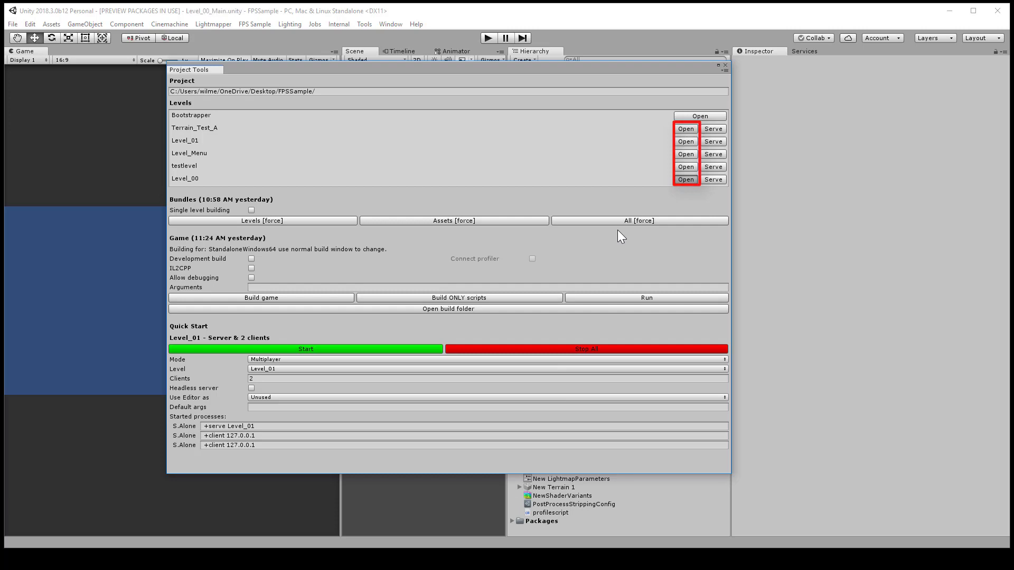
left_click_drag(497, 68, 759, 71)
left_click(488, 38)
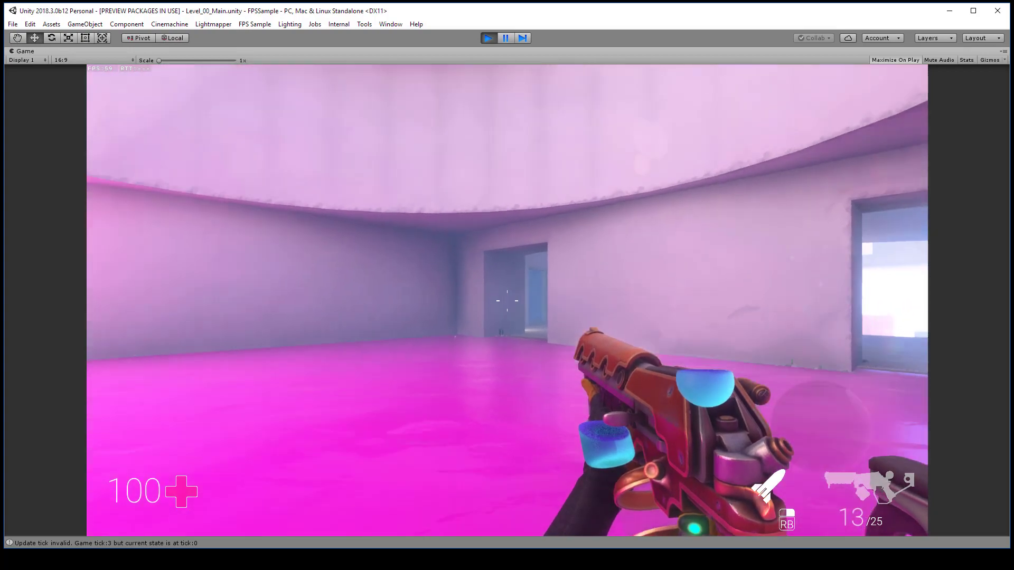
Step: Play-test Level_00 by firing the weapon and walking through its rooms, stairs and circular platforms
left_click(507, 301)
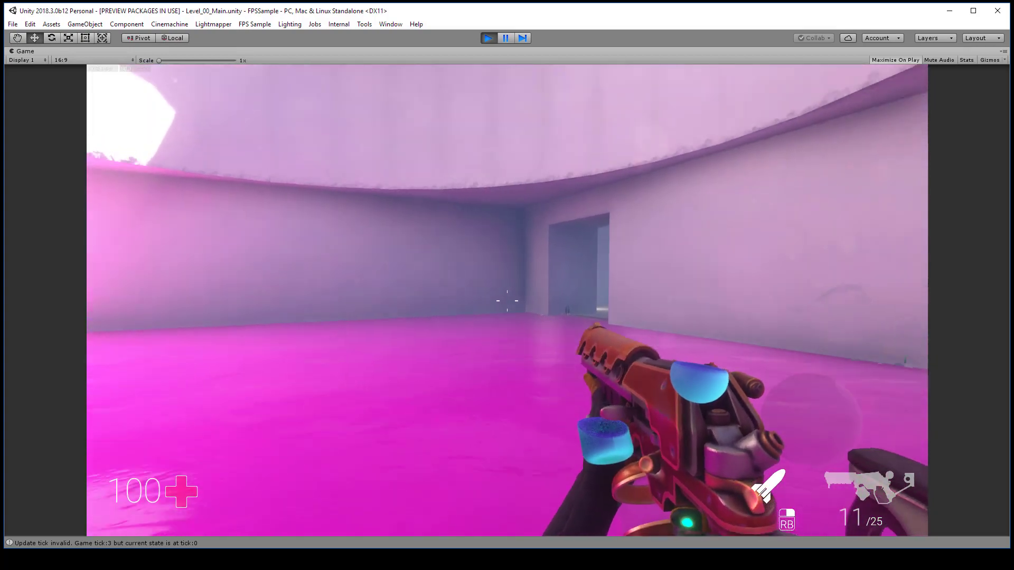
key("w")
right_click(507, 301)
key("w")
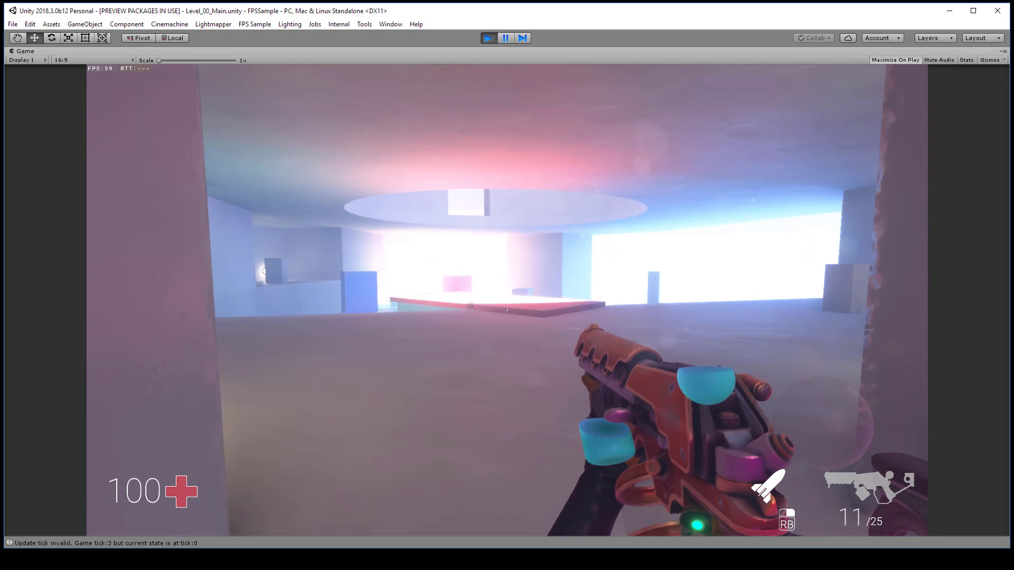
key("w")
right_click(507, 300)
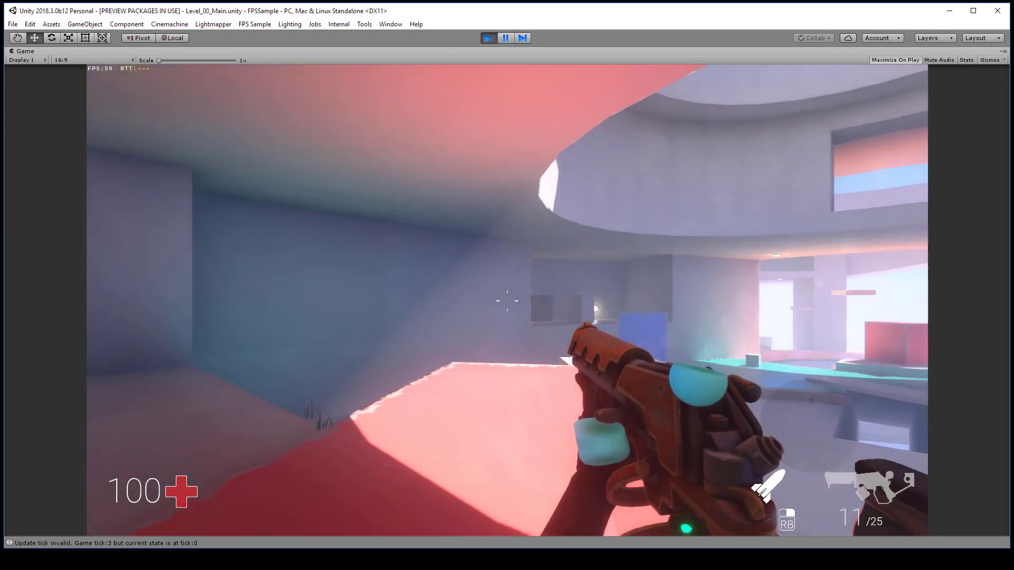
left_click(507, 300)
left_click(507, 301)
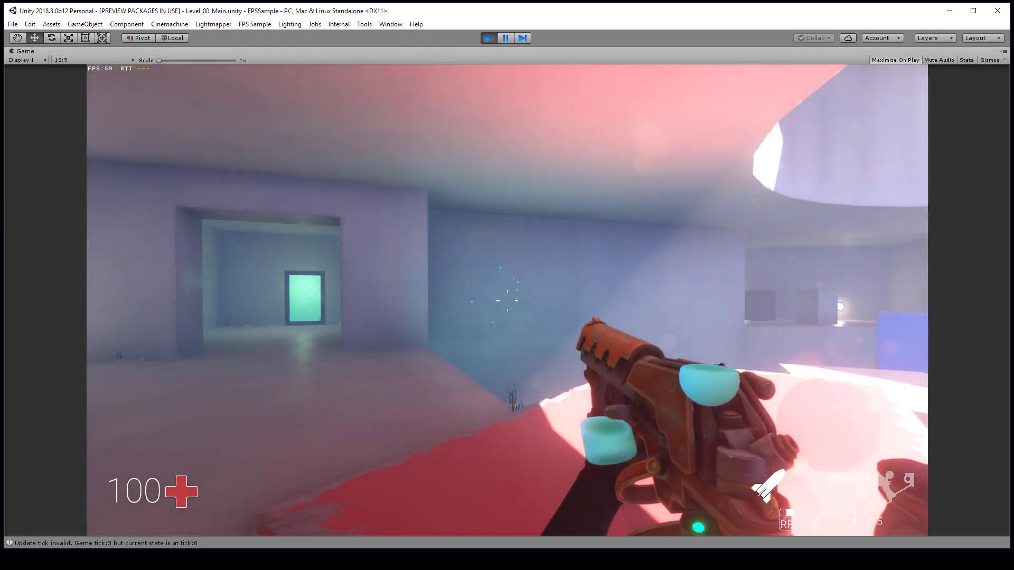
key("w")
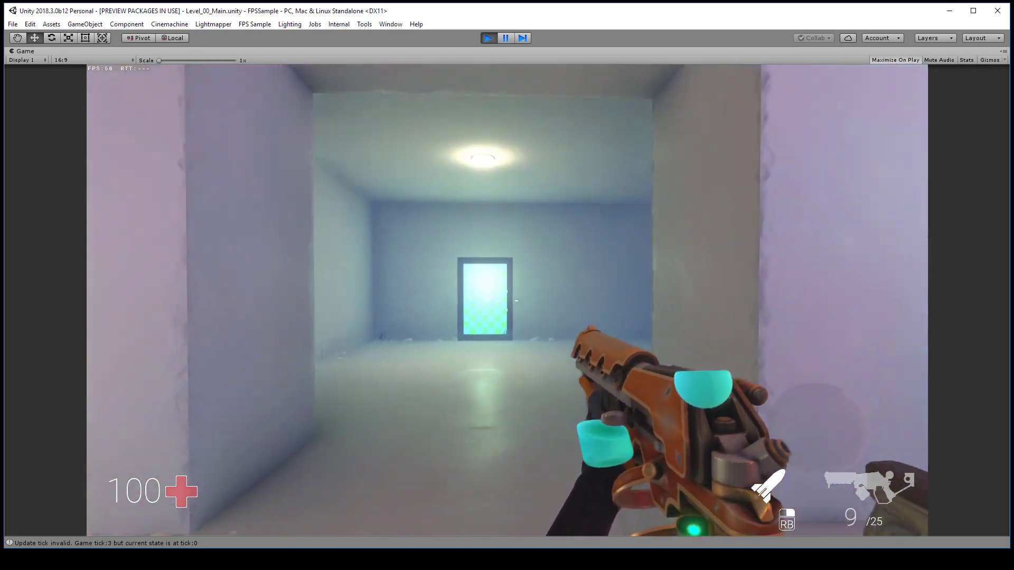
key("w")
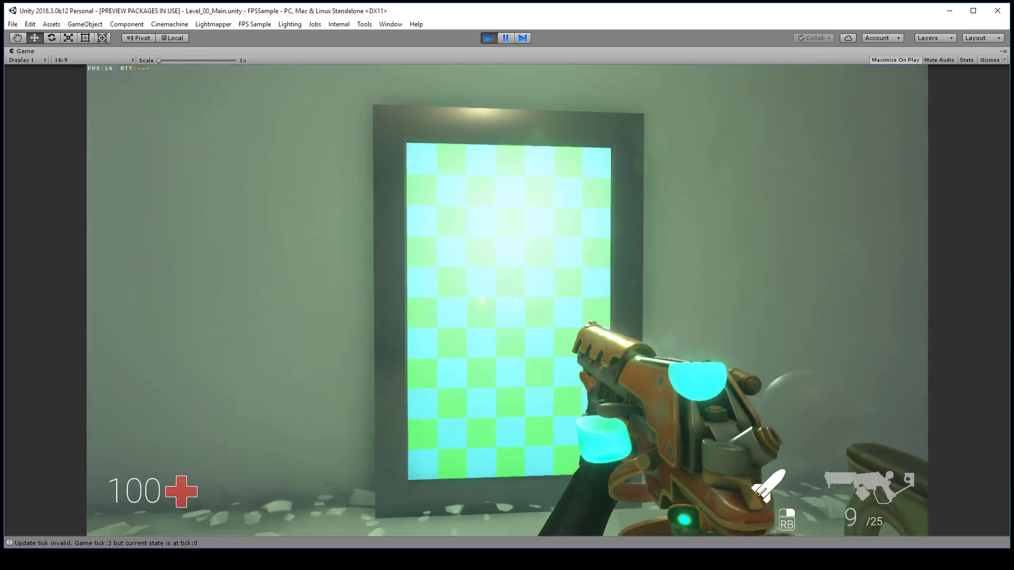
key("w")
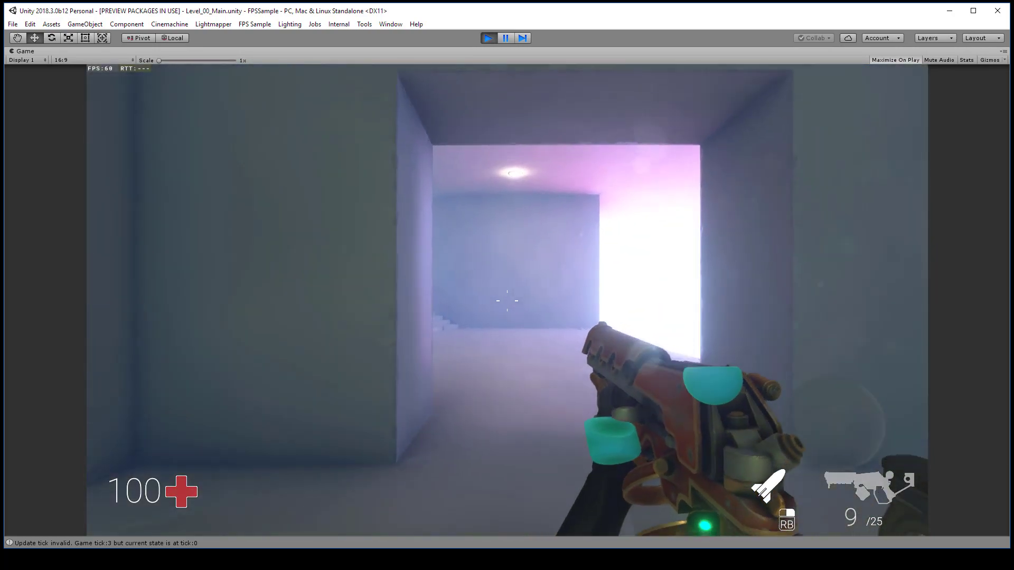
key("w")
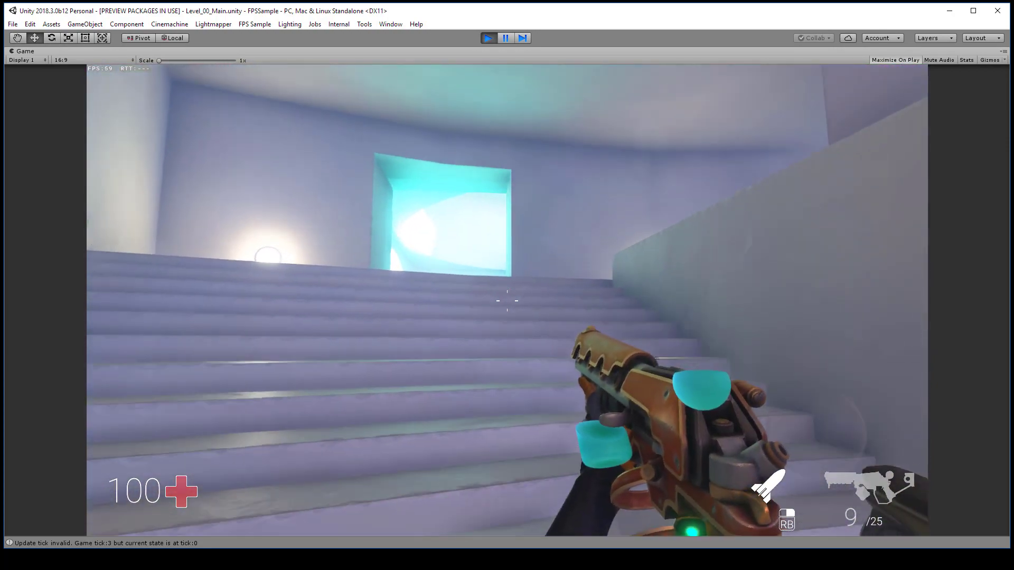
key("w")
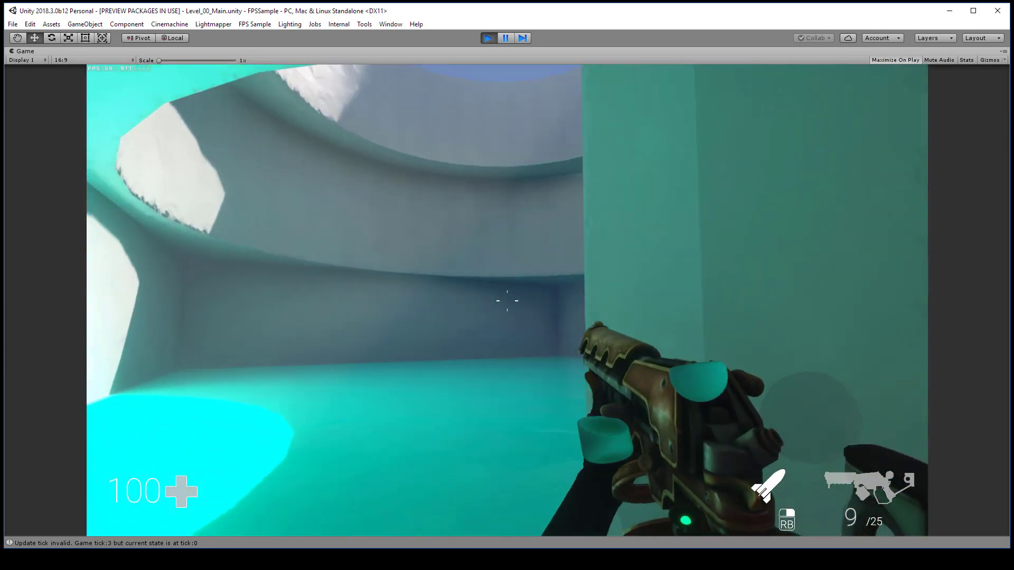
key("w")
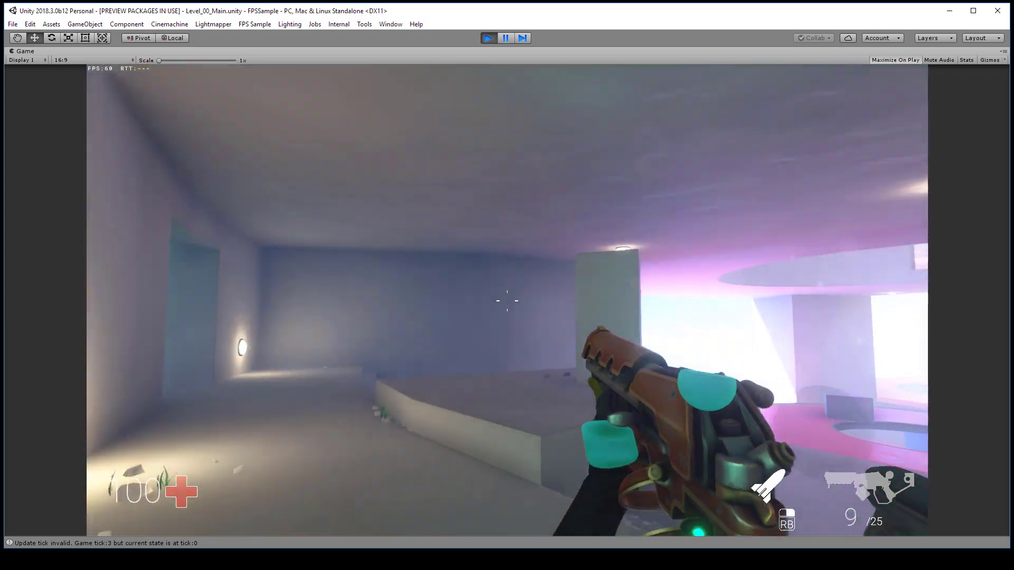
key("w")
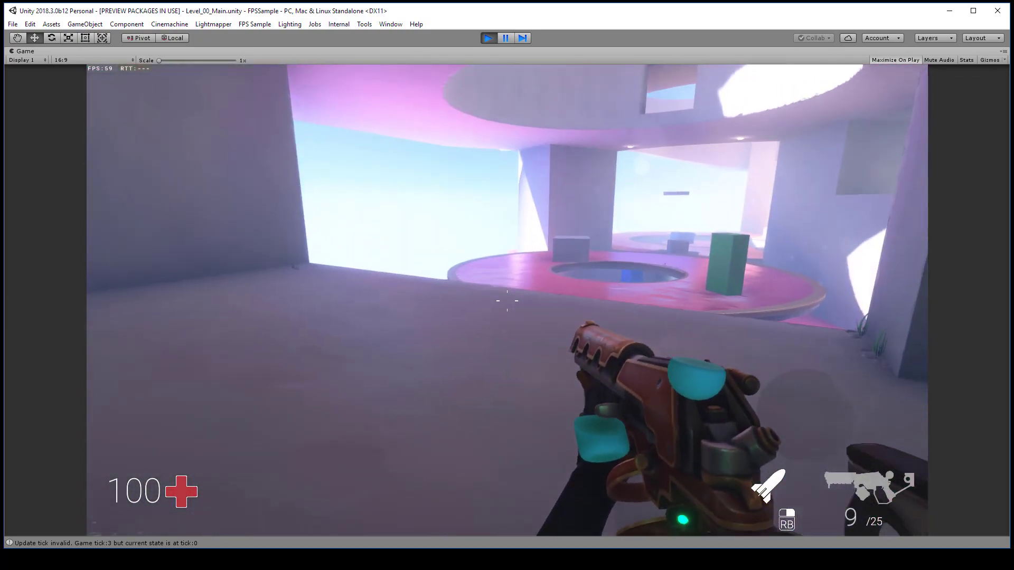
key("w")
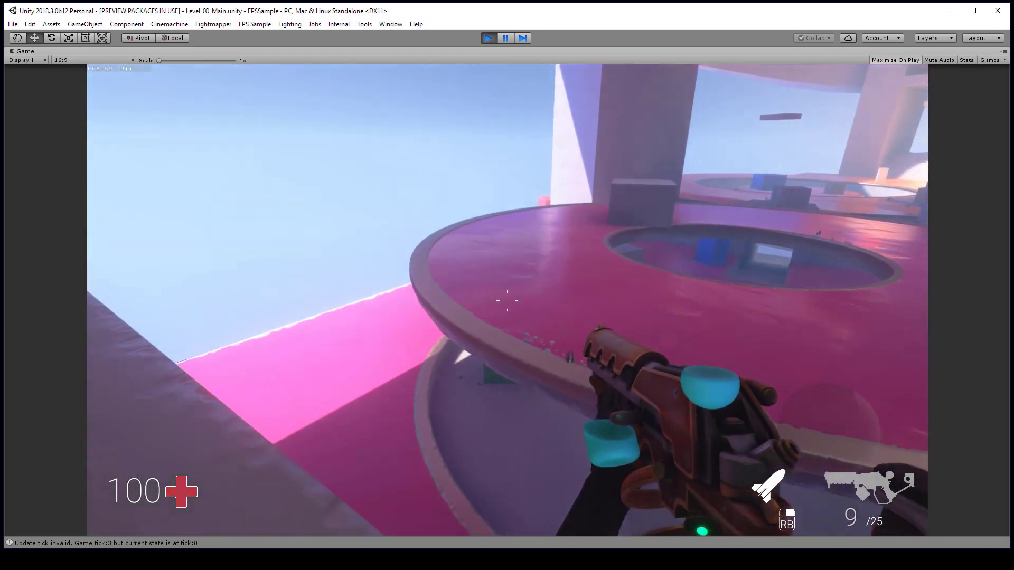
key("w")
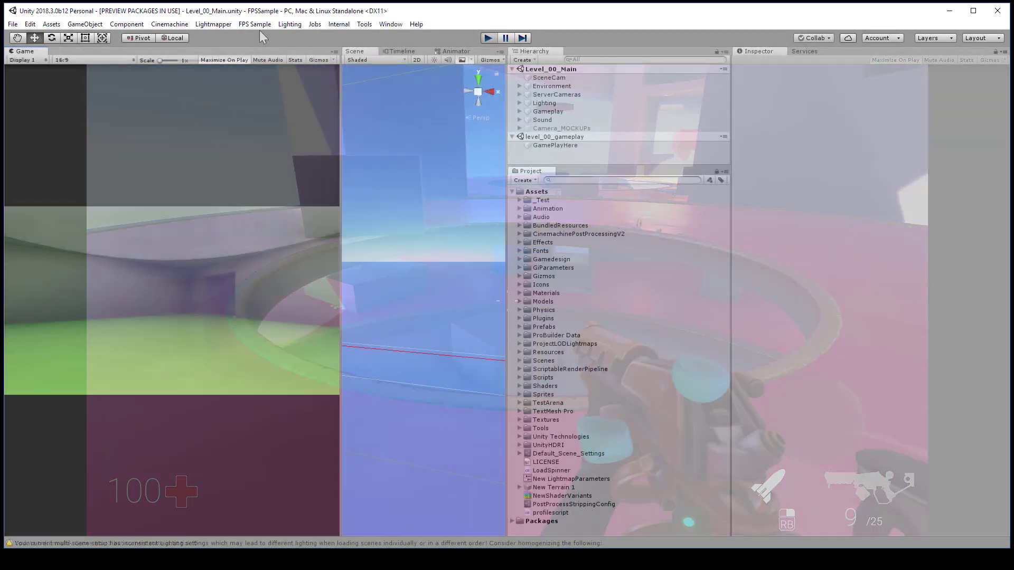
Step: Reopen the FPS Sample Project Tools and force a build of all bundles, both levels and assets
left_click(259, 28)
left_click(259, 27)
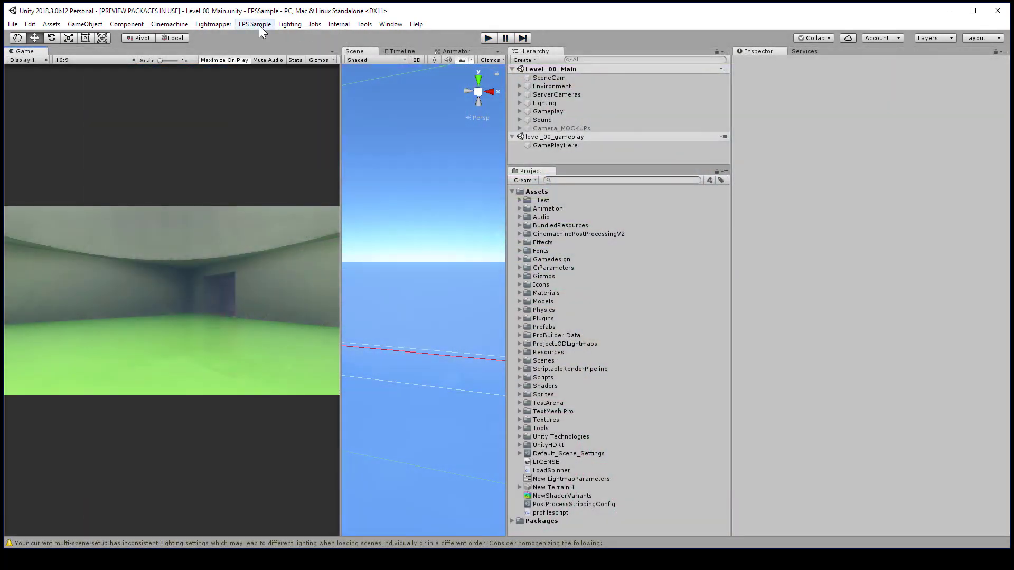
left_click(259, 26)
mouse_move(290, 60)
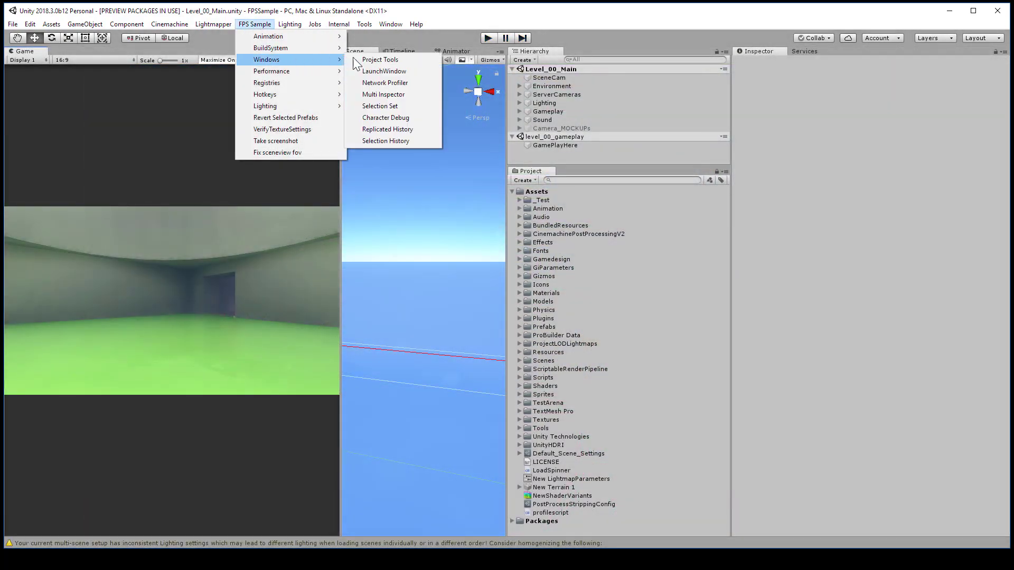
left_click(373, 60)
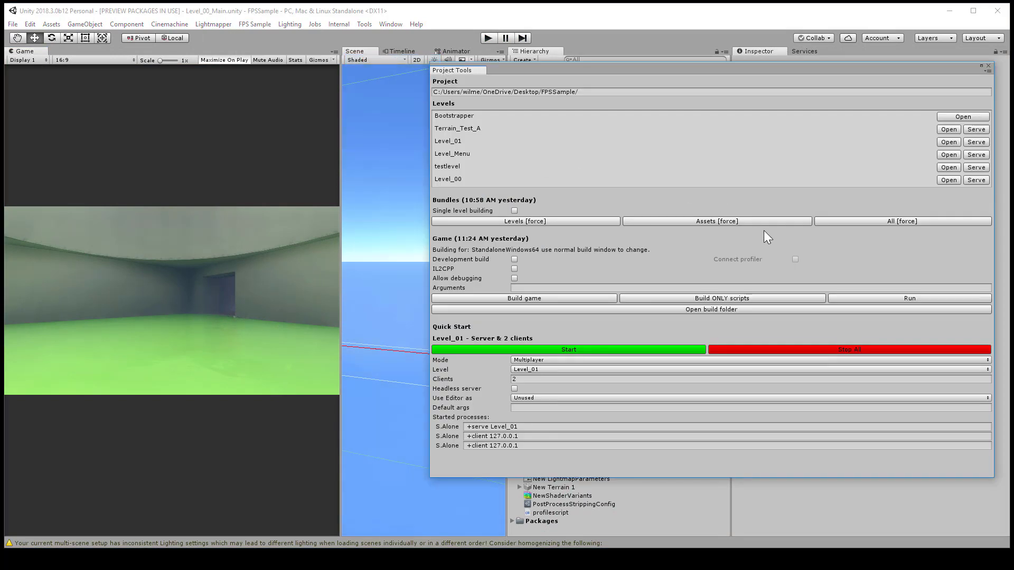
left_click(849, 221)
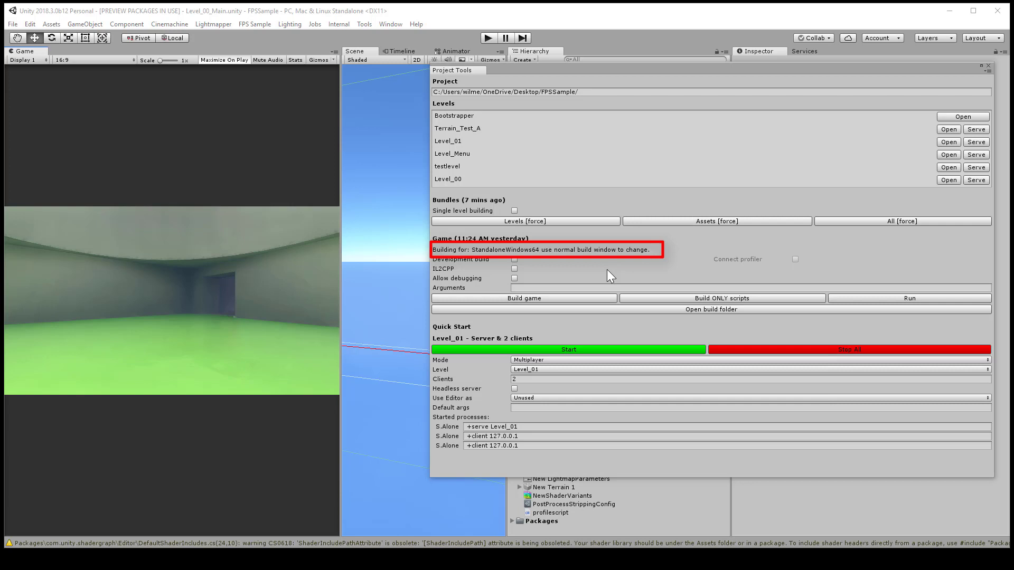
Step: Build the game for StandaloneWindows64, open the build folder to locate AutoBuild.exe, and close the folder
left_click(562, 298)
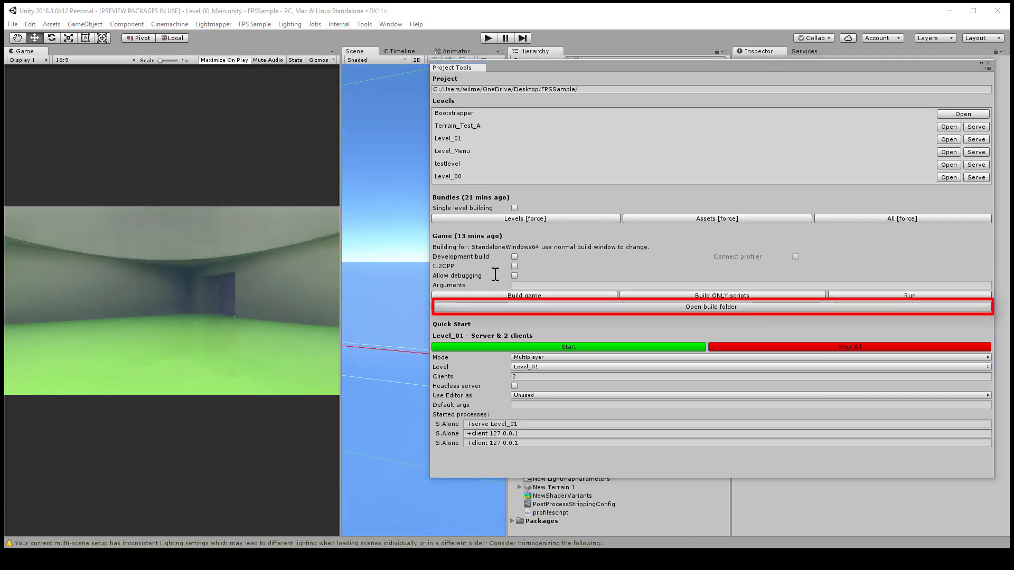
left_click(711, 306)
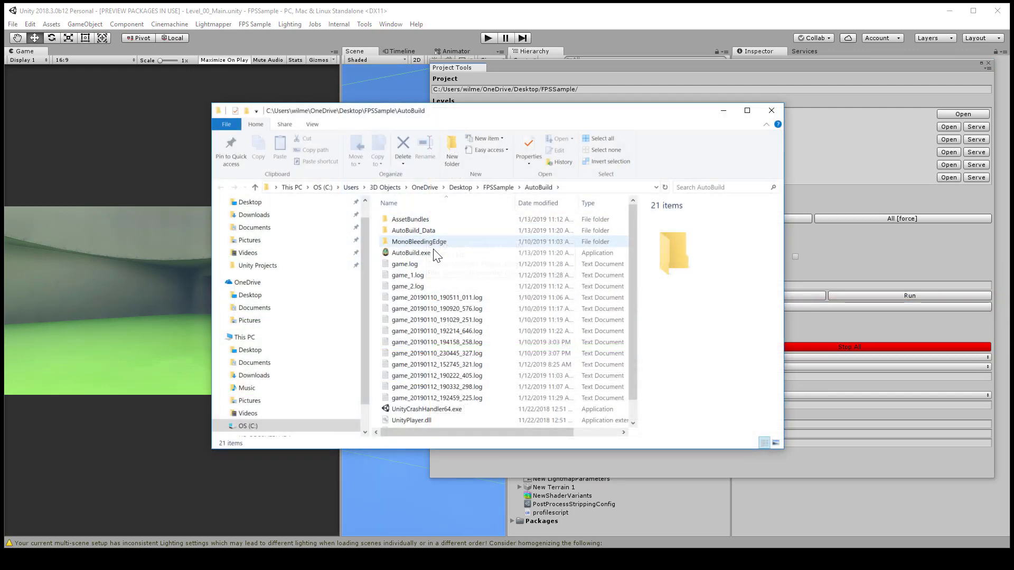
left_click(467, 253)
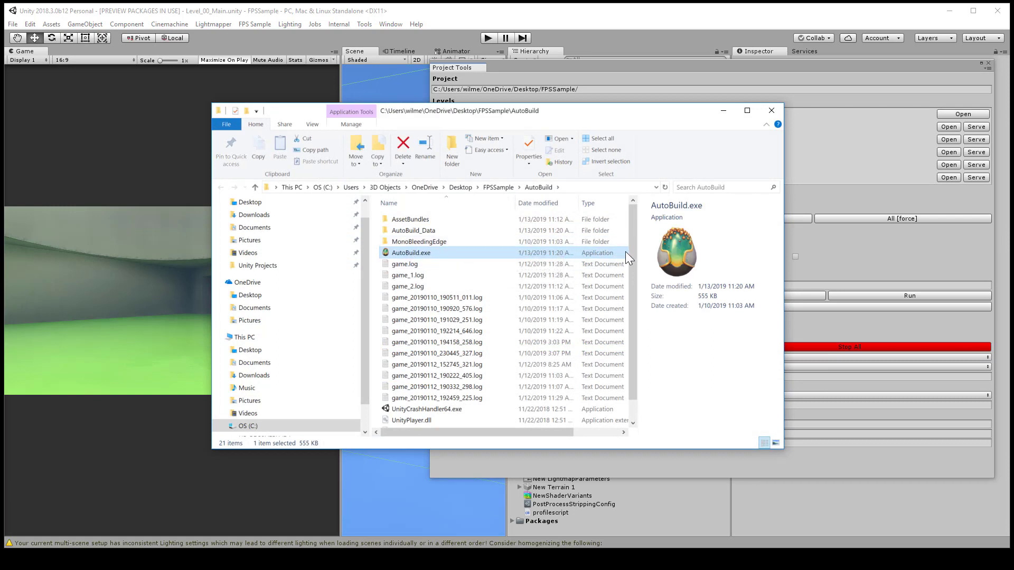
left_click(766, 113)
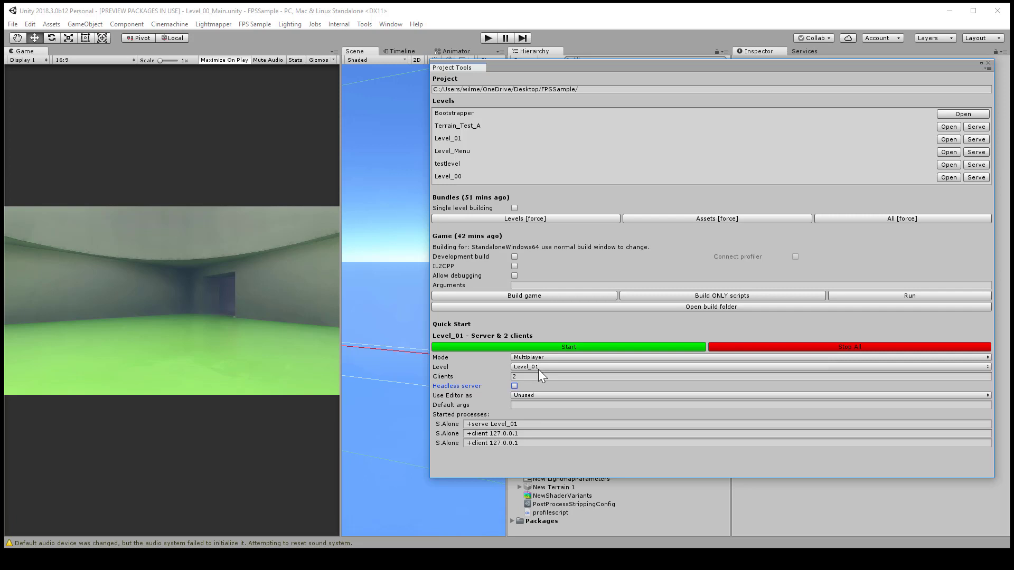
Step: Configure Quick Start for Multiplayer mode on Level_01 with 2 clients and a headless server
left_click(544, 357)
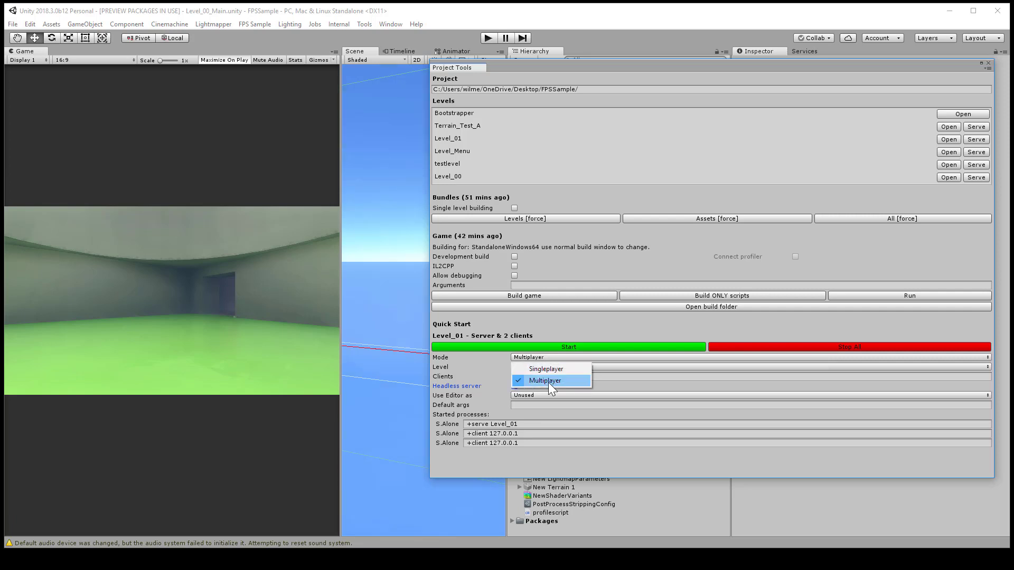
left_click(471, 372)
left_click(537, 366)
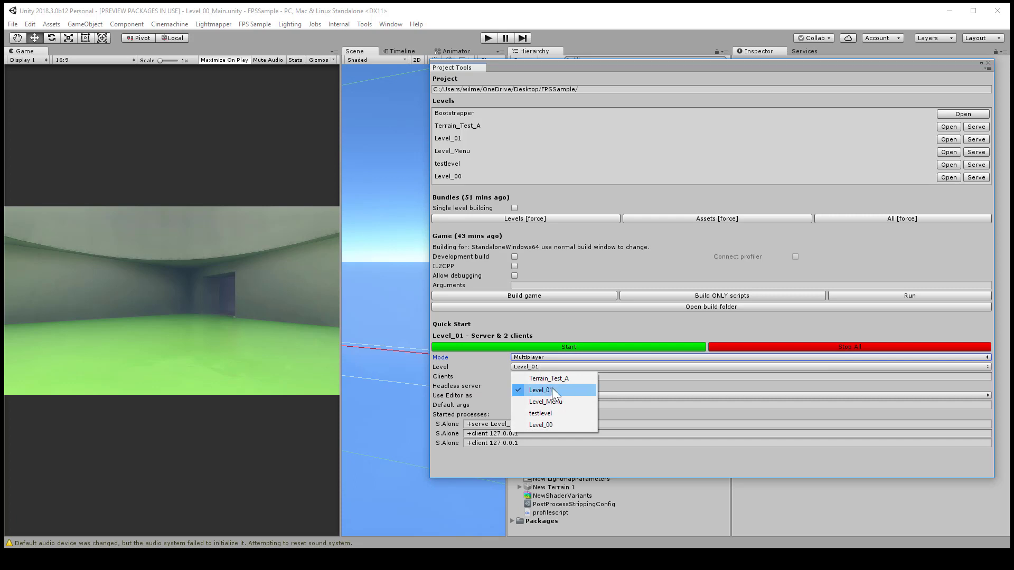
left_click(553, 390)
left_click(520, 377)
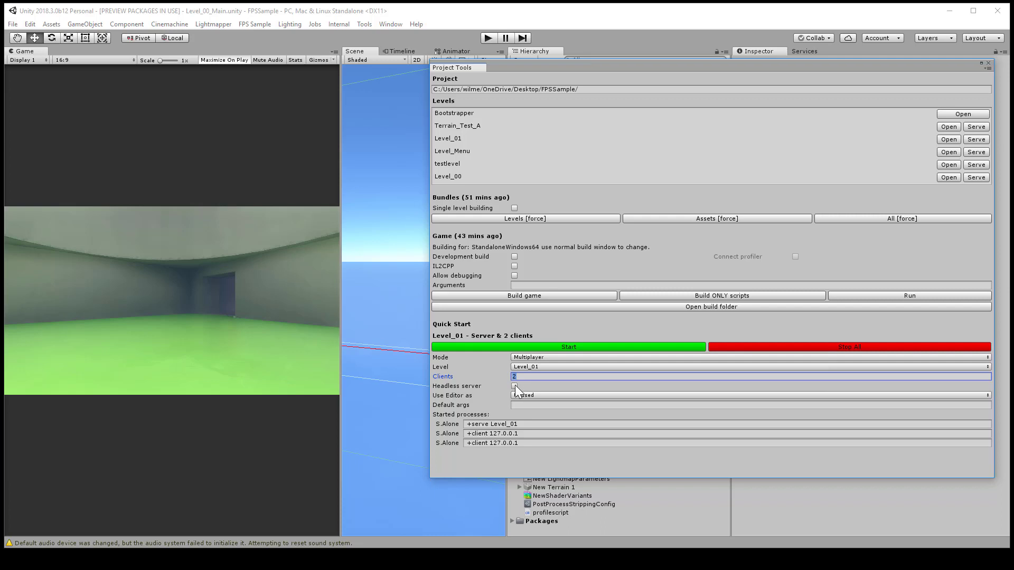
left_click(515, 386)
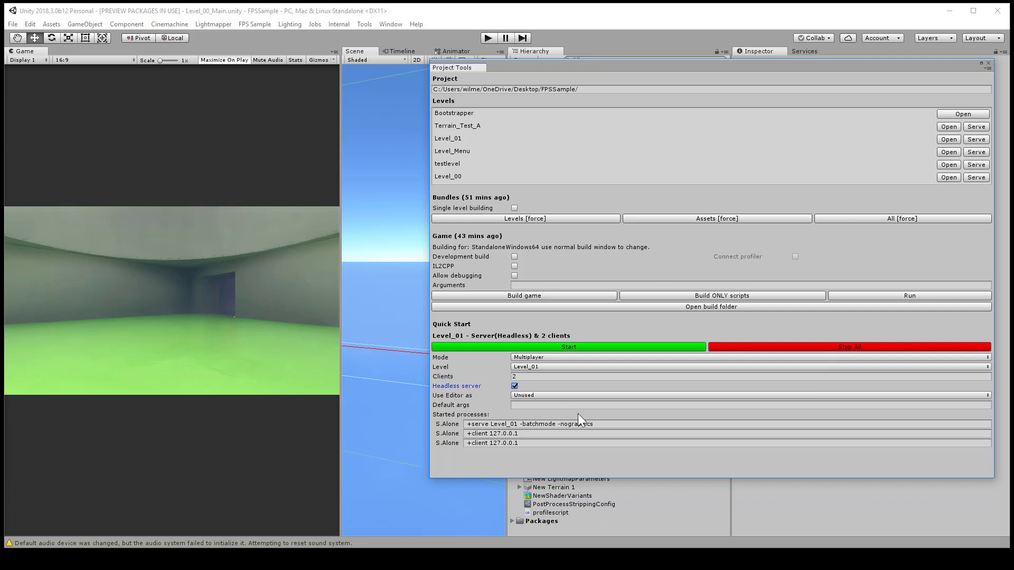
Step: Keep the editor set to Unused in Quick Start and start the multiplayer session on Level_01
left_click(597, 423)
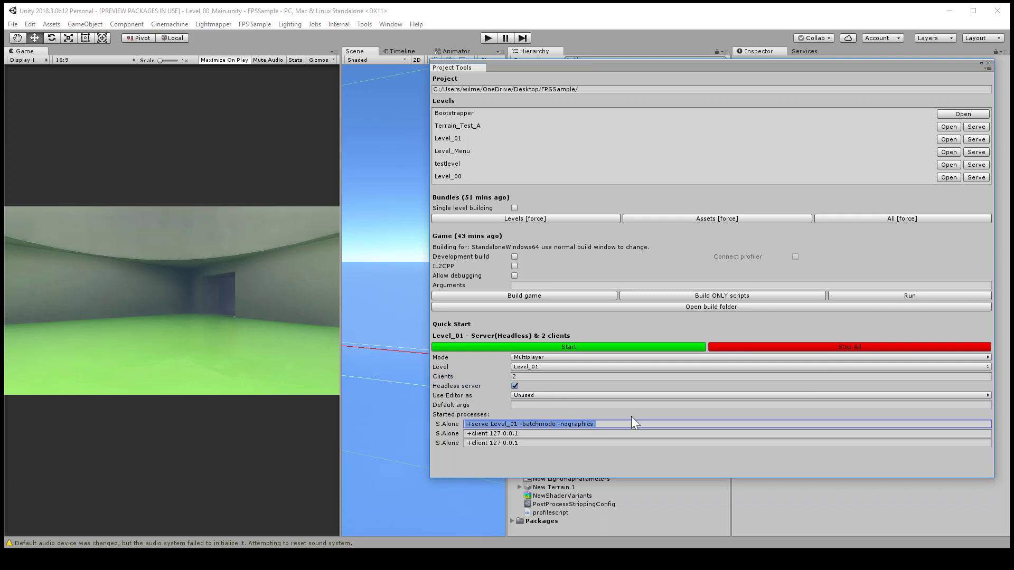
left_click(590, 396)
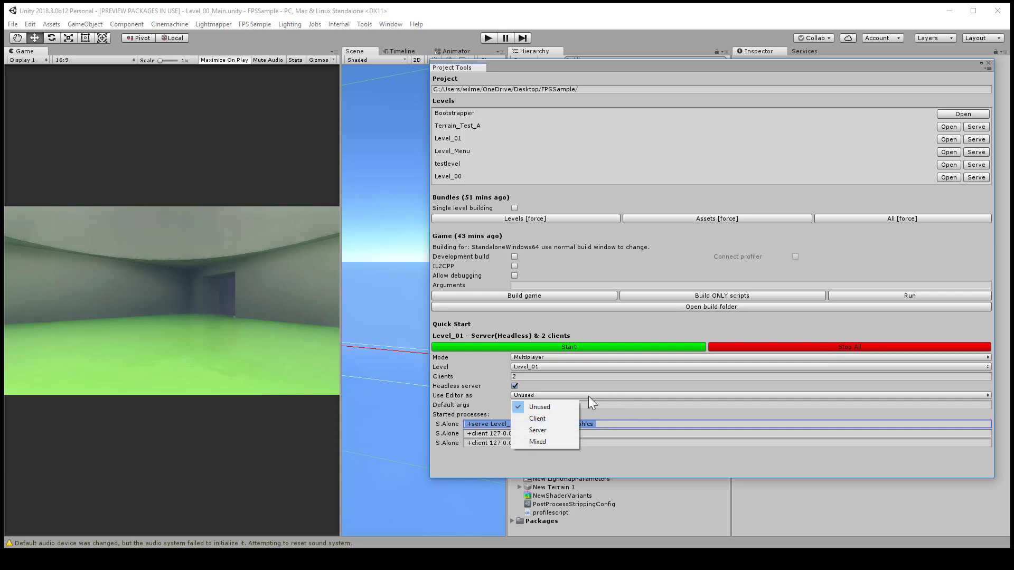
left_click(563, 407)
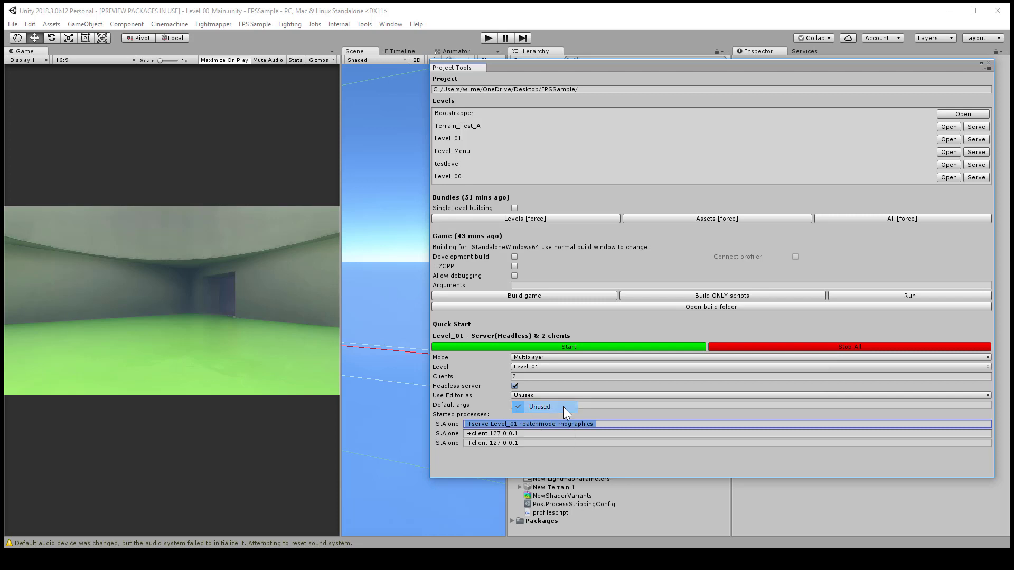
left_click(600, 347)
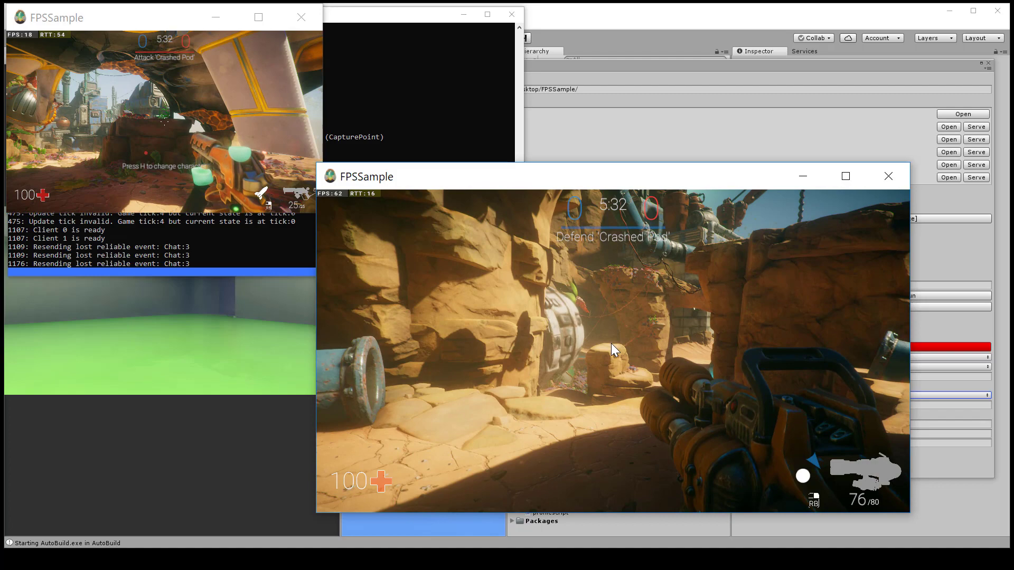
Step: Open the in-game menu in both clients to free the pointer, and enlarge the attacking client's window
key("Escape")
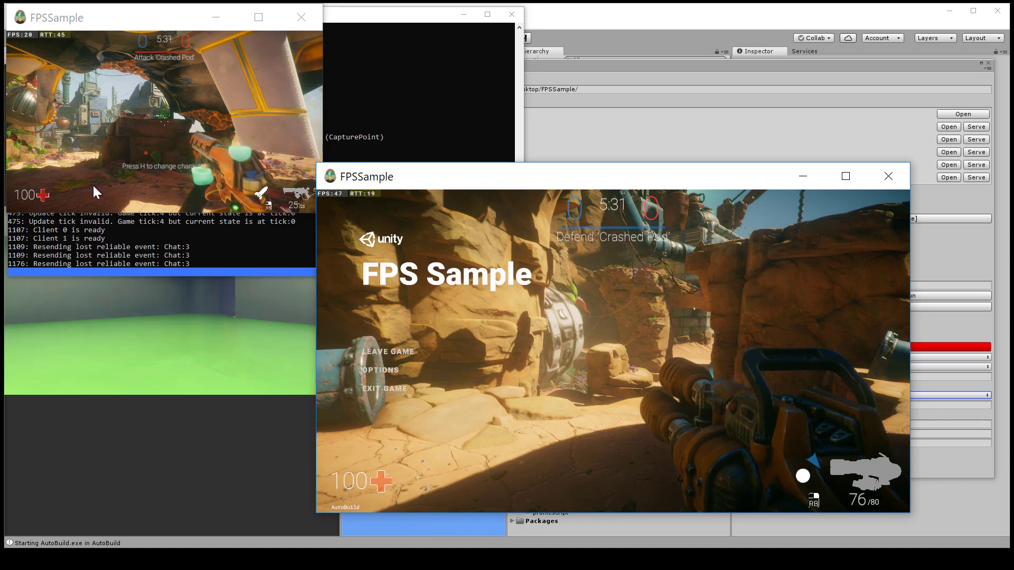
left_click(93, 183)
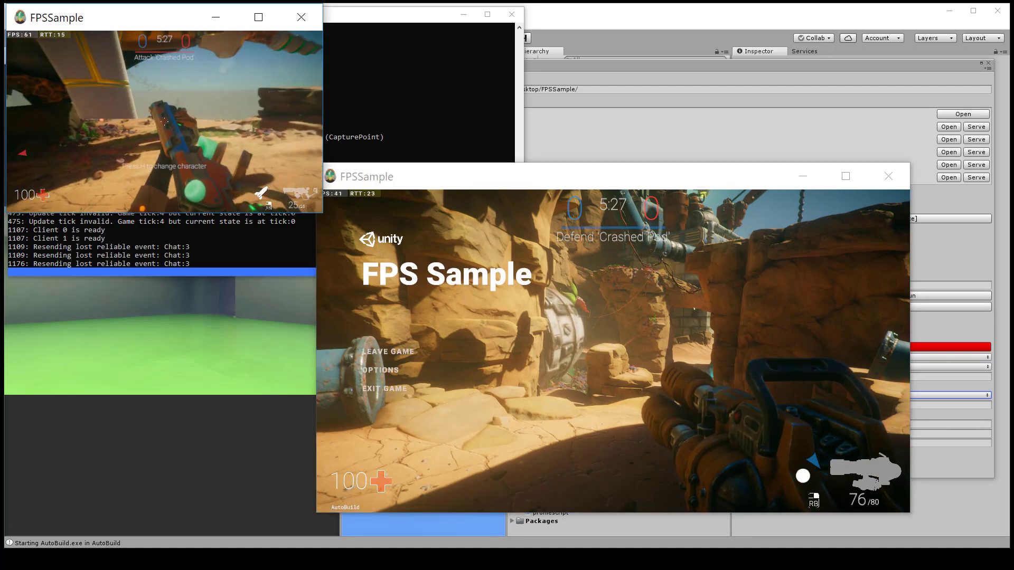
key("Escape")
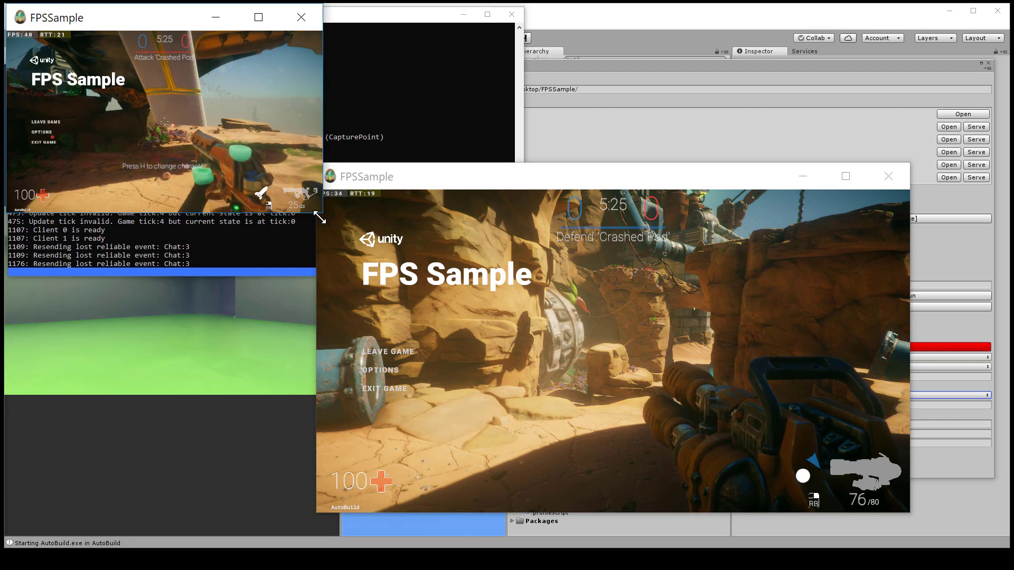
left_click_drag(322, 212, 785, 494)
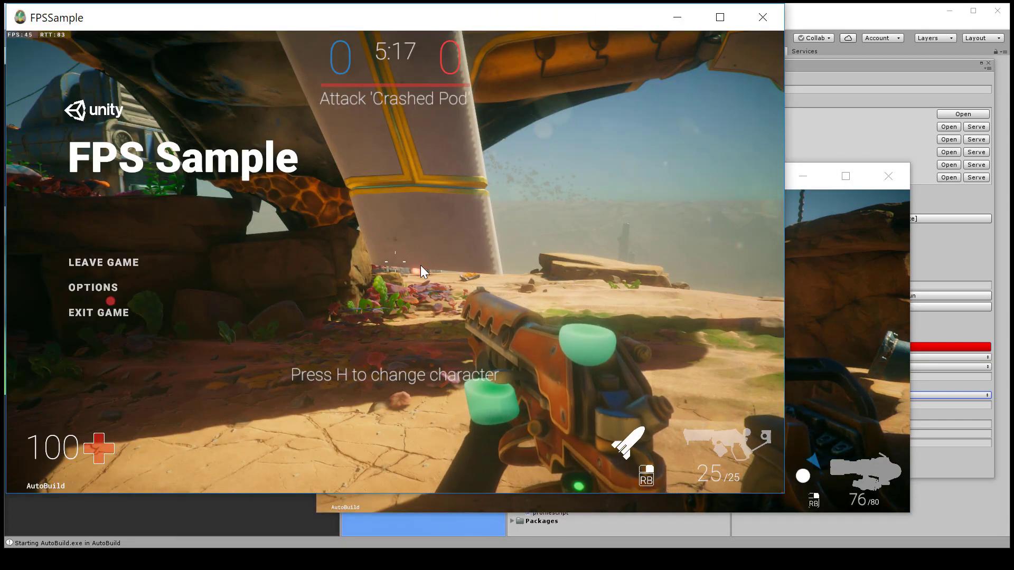
Step: Resume the attacking client and play-test it by firing the gun and a rocket while crossing the sand toward the large building
key("Escape")
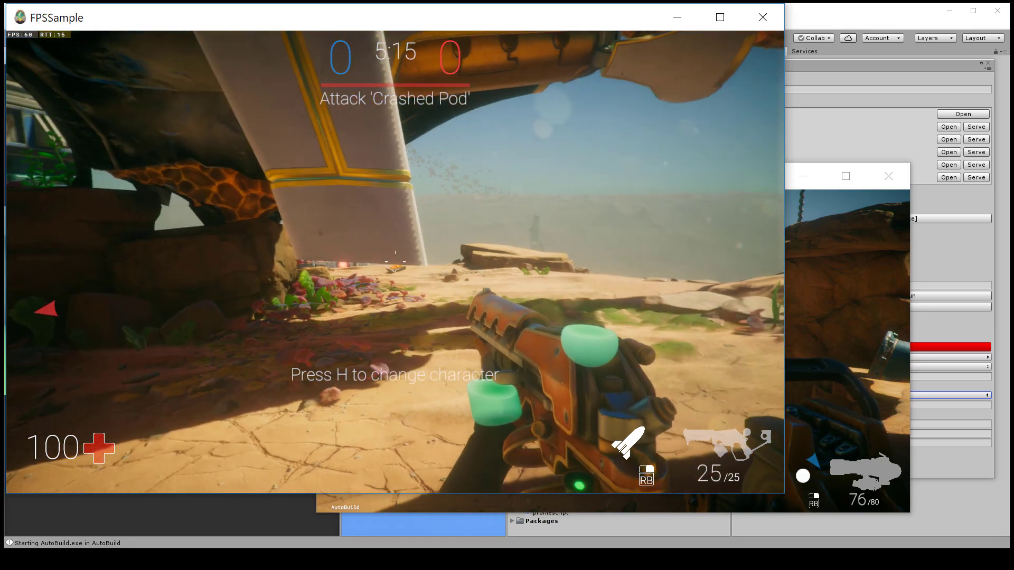
key("w")
left_click(395, 262)
left_click(395, 262)
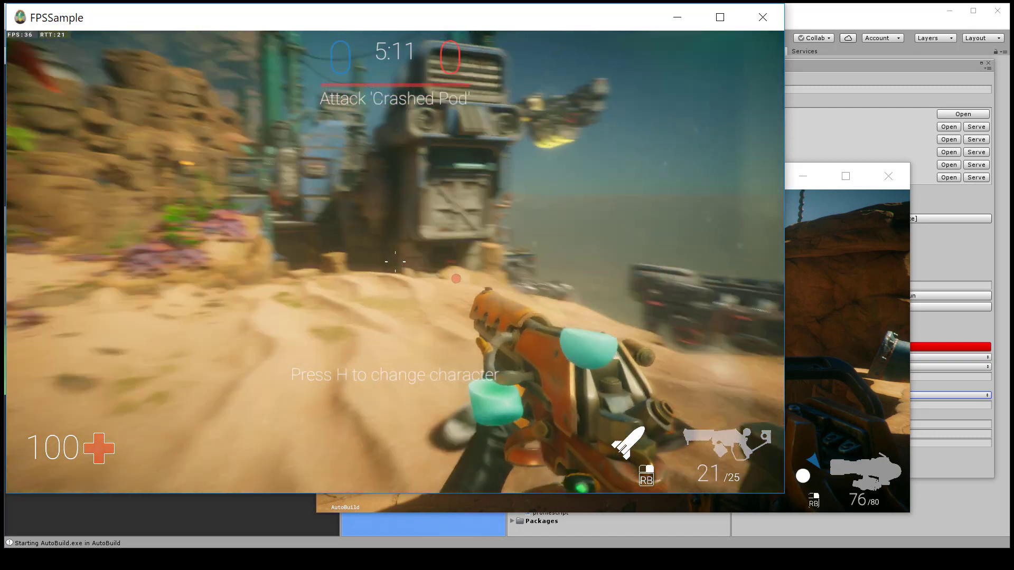
right_click(395, 262)
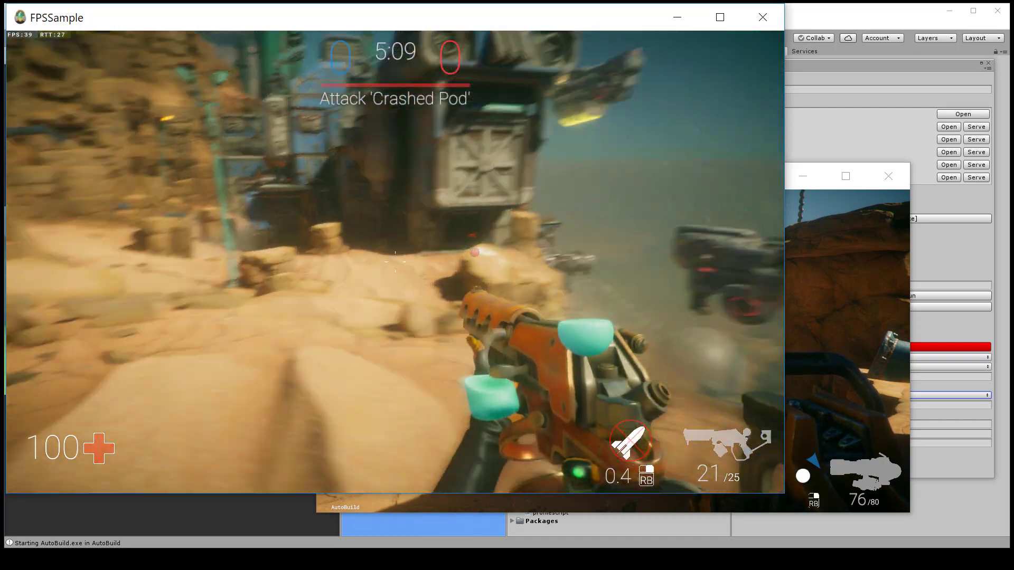
key("w")
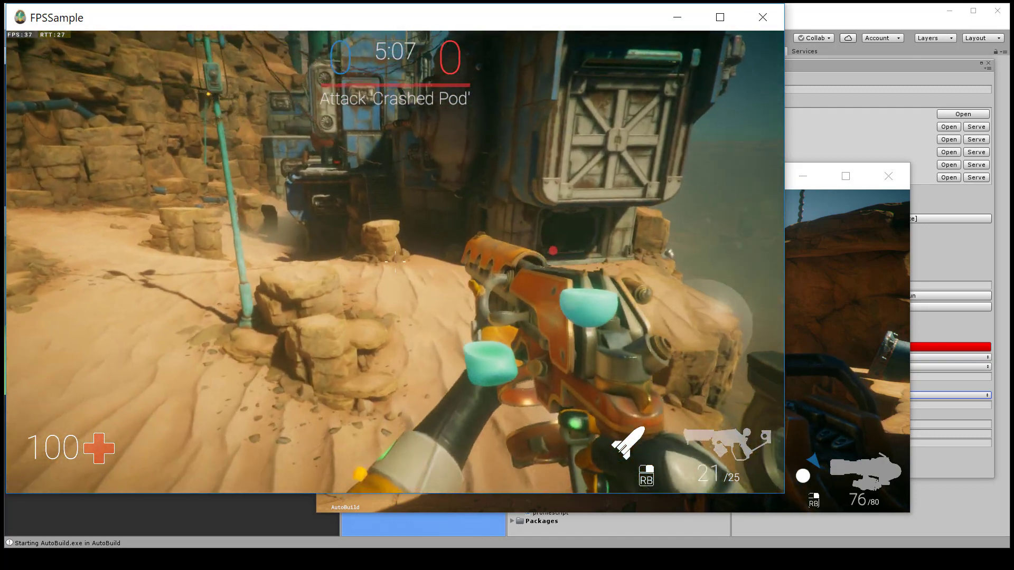
key("w")
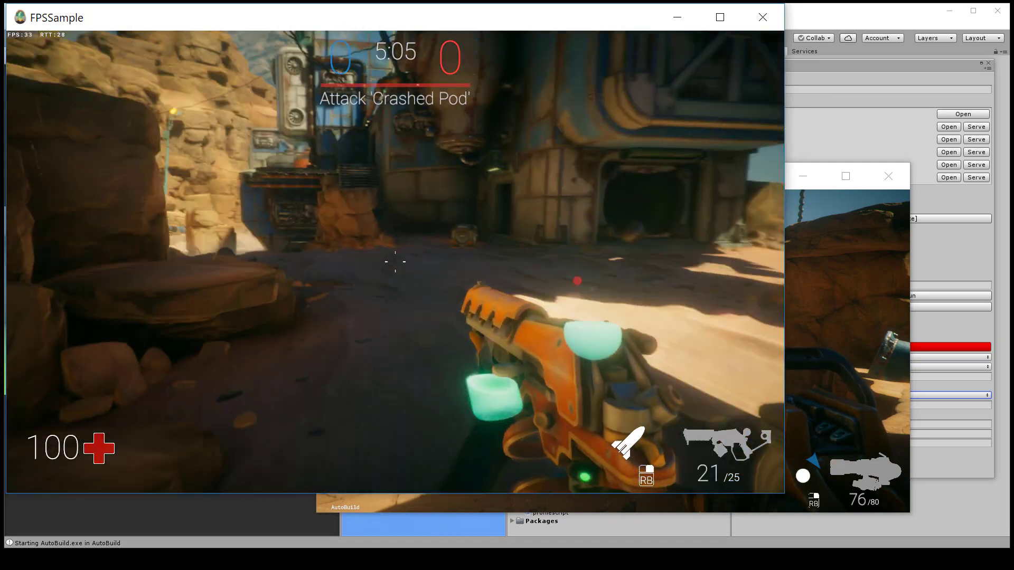
Step: Run the attacker along the cliffs to the round doorway, firing, reloading and launching a rocket on the way
key("w")
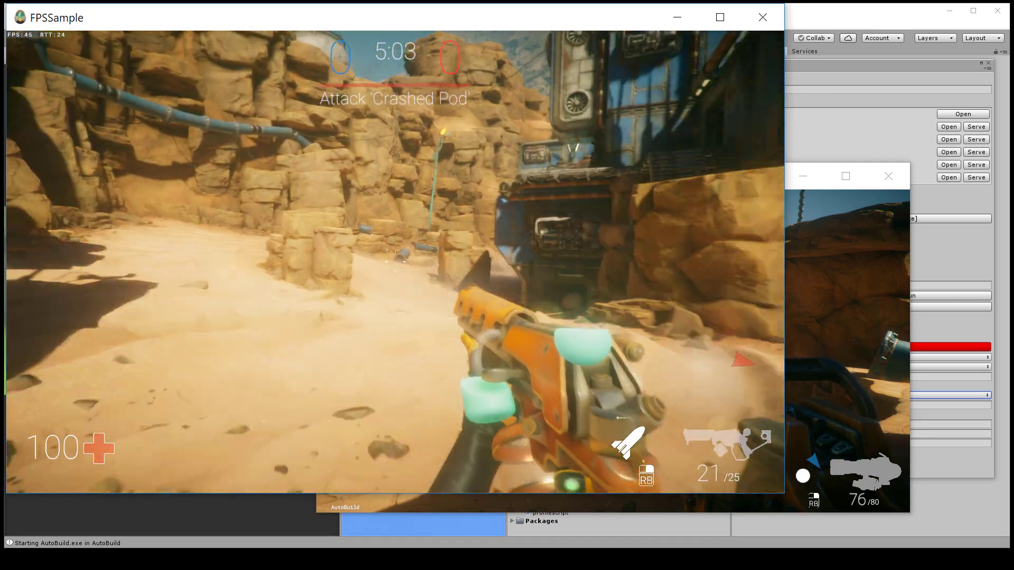
key("w")
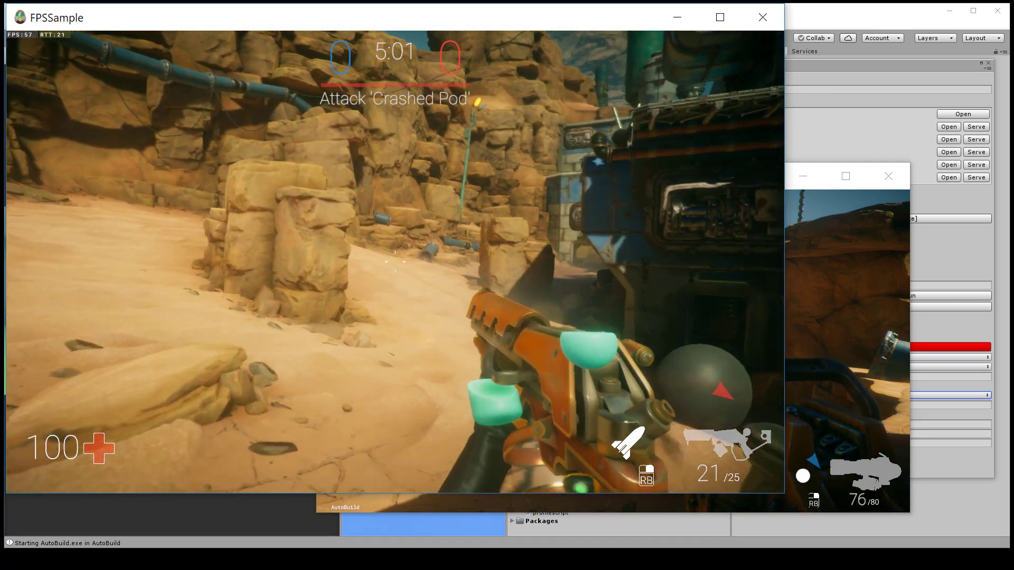
key("w")
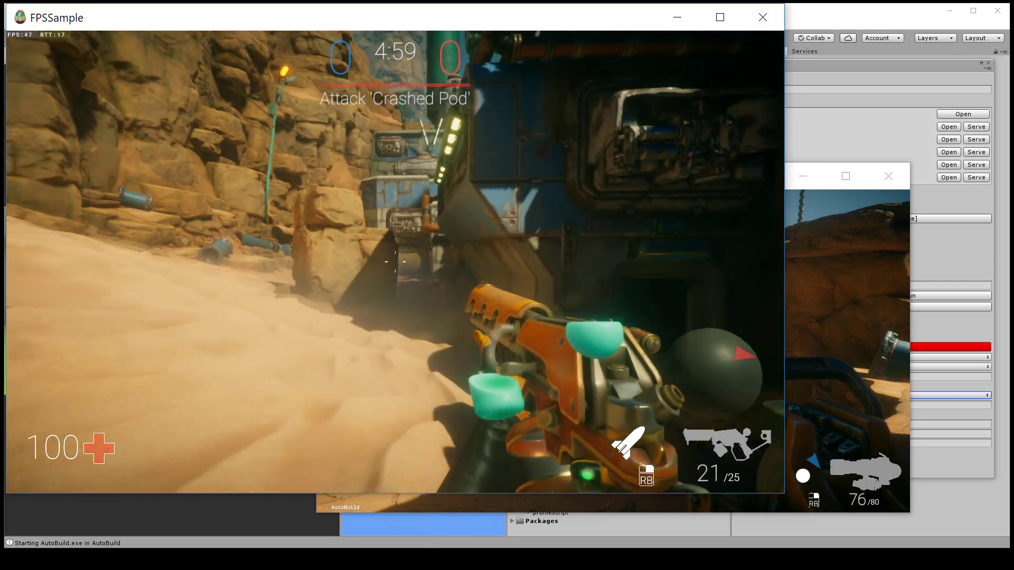
key("w")
left_click(395, 261)
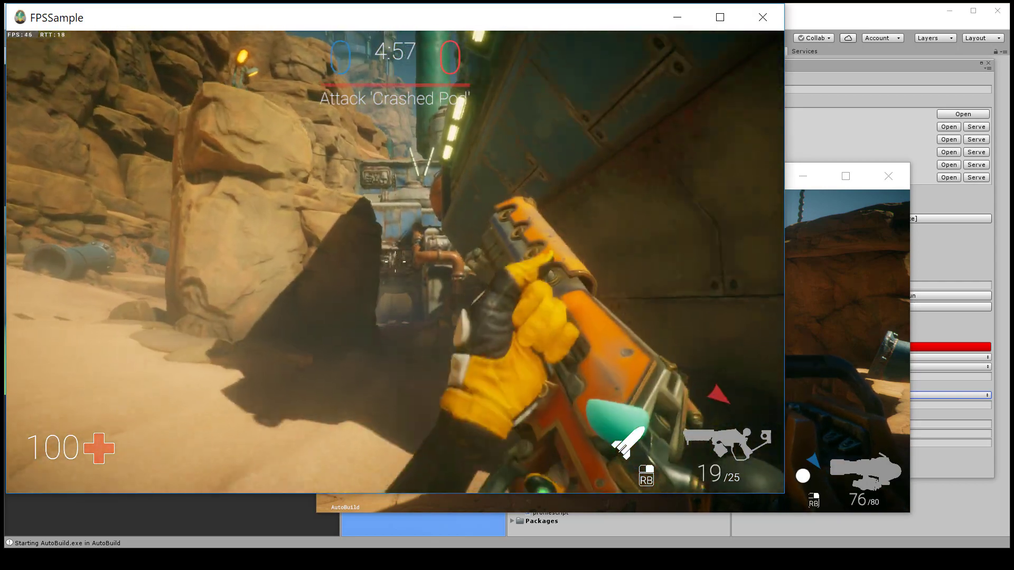
key("r")
right_click(395, 262)
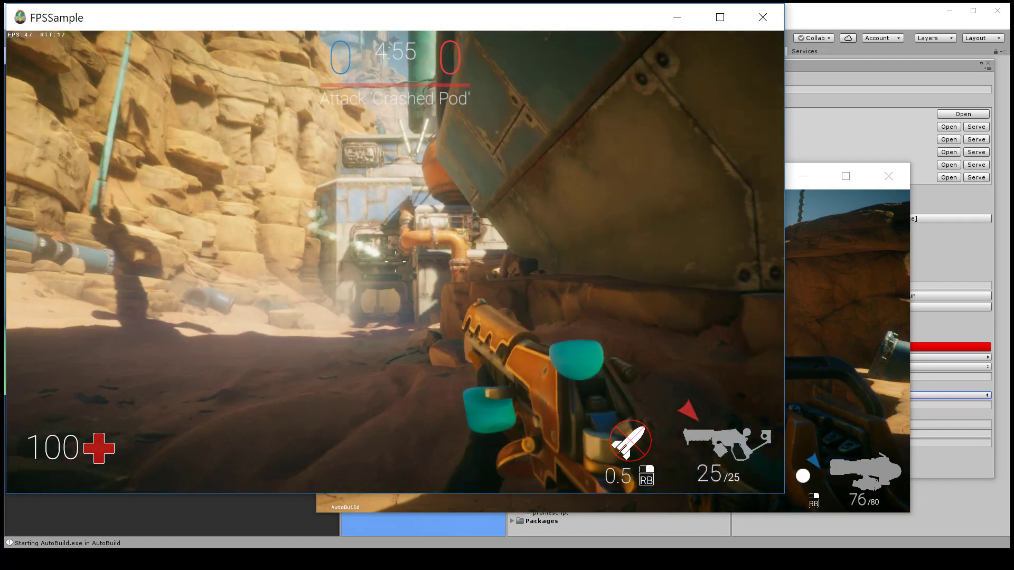
key("w")
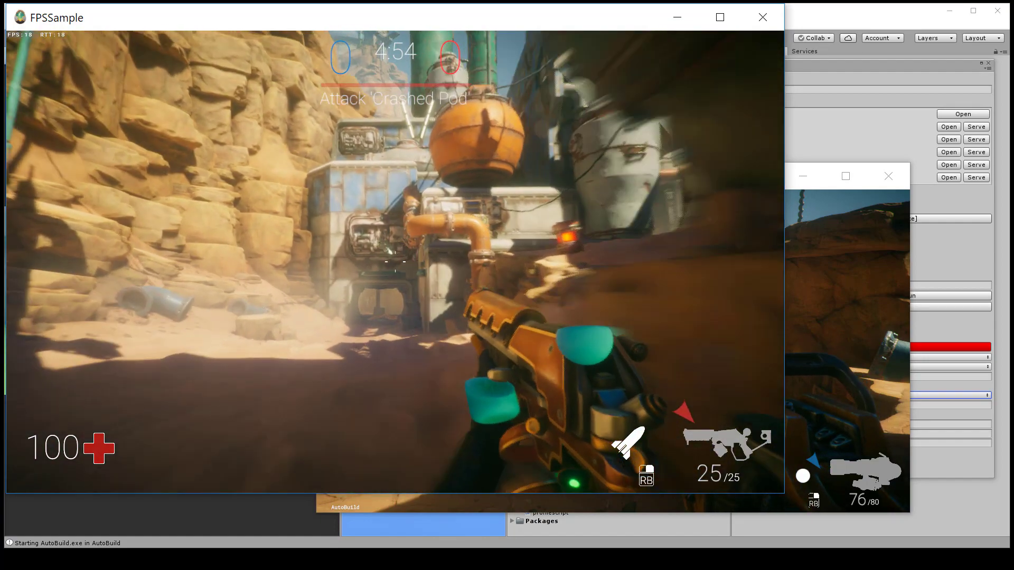
key("w")
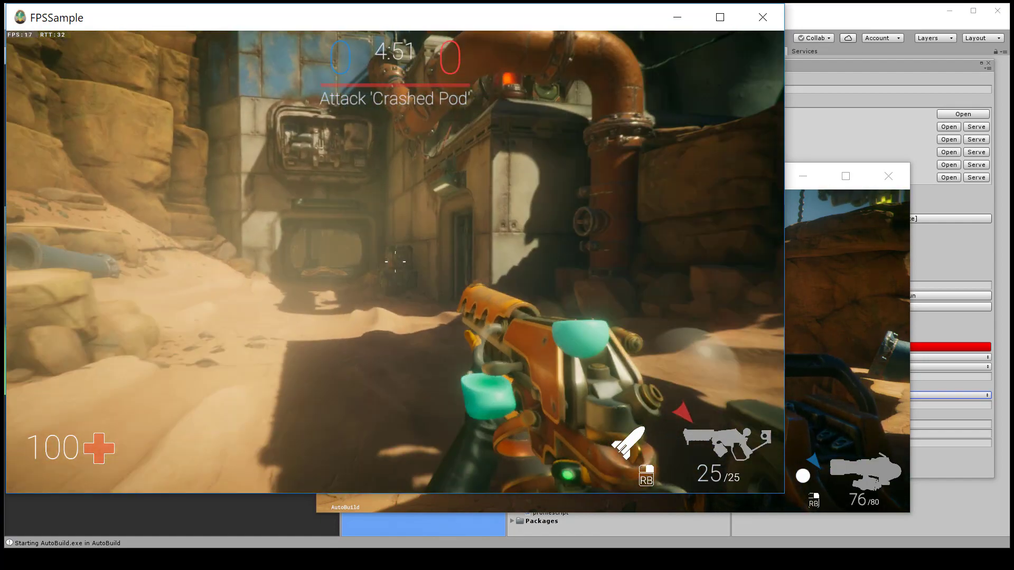
key("w")
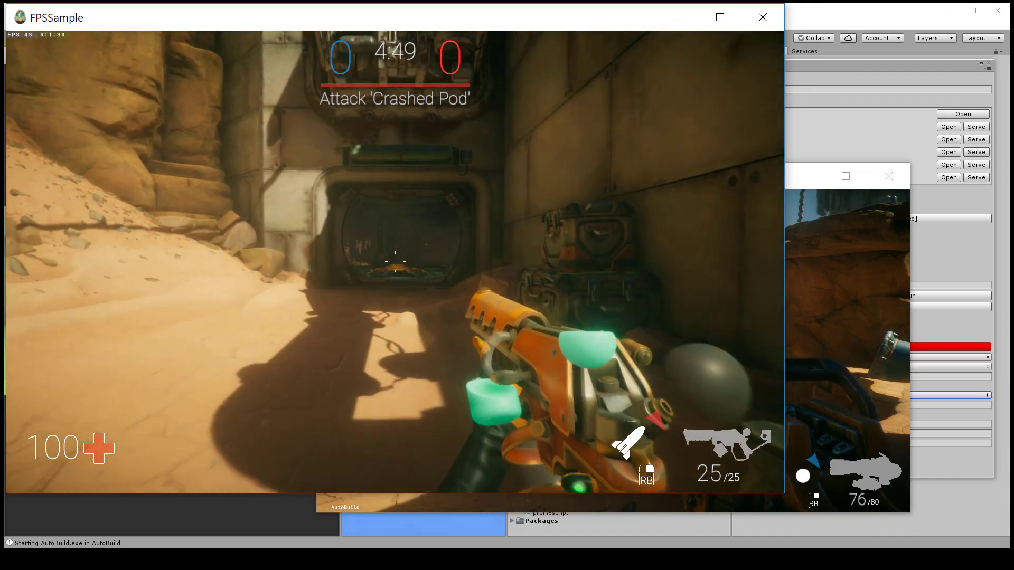
key("w")
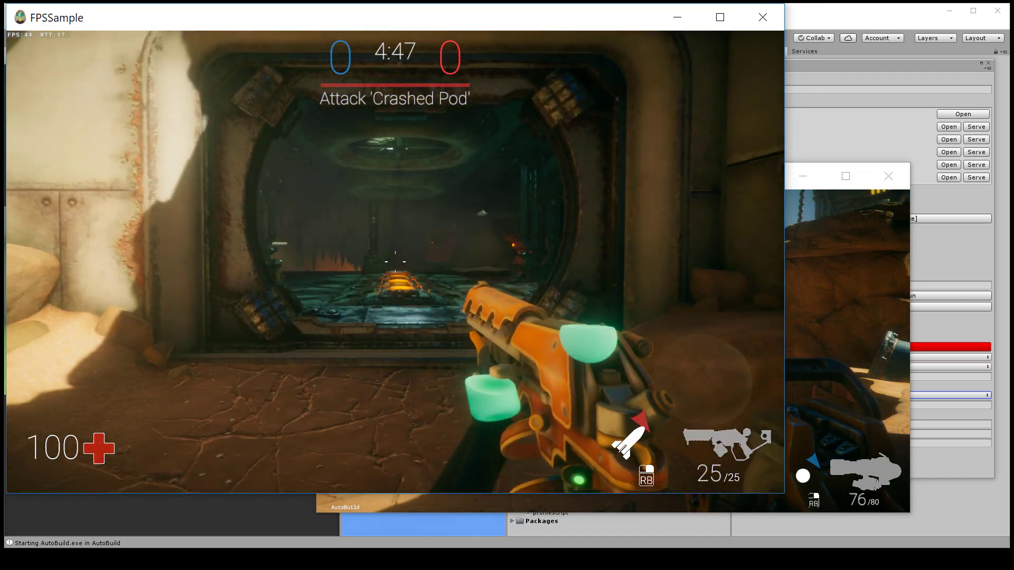
Step: Pause the attacking client and resume play in the defending client with its window maximized
key("Escape")
left_click(816, 248)
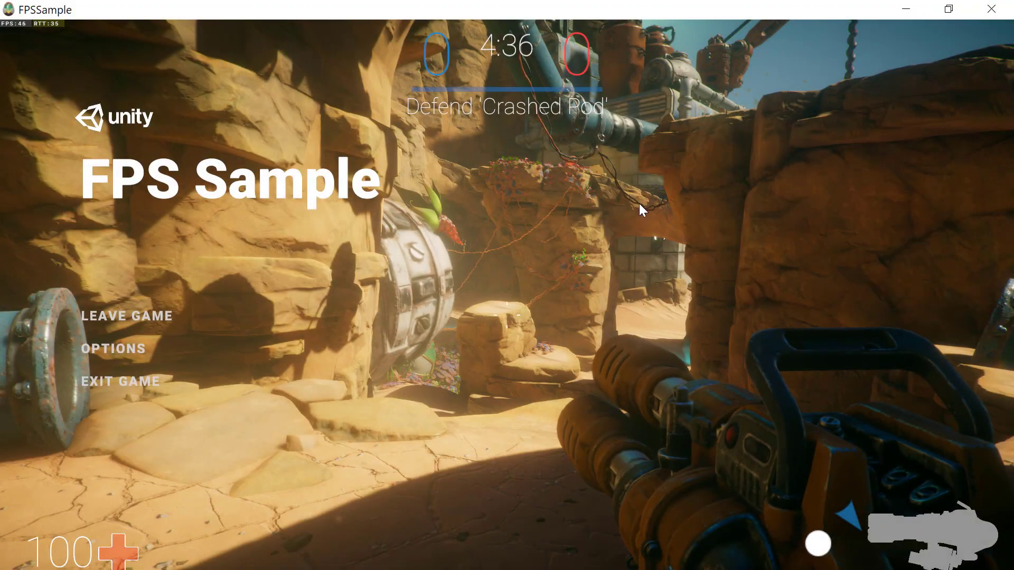
key("Escape")
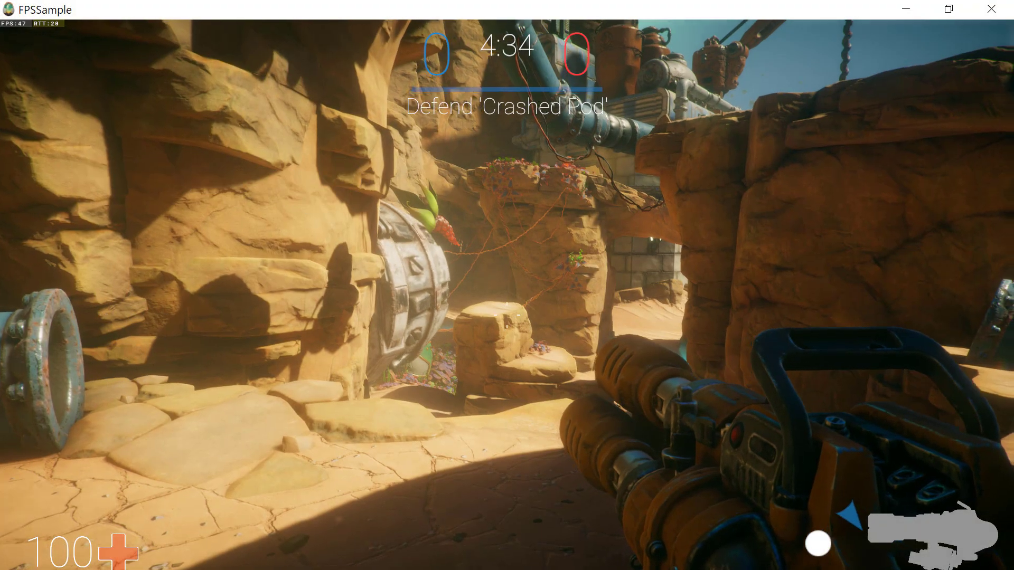
Step: Play-test the defending client by running through the Crashed Pod area and its shaded cave while firing the weapon
key("w")
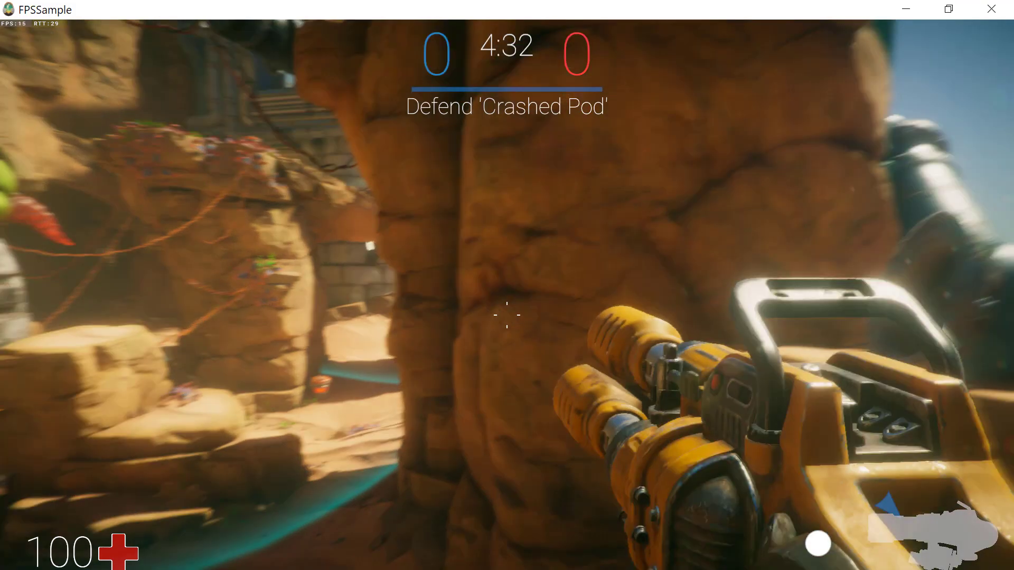
key("w")
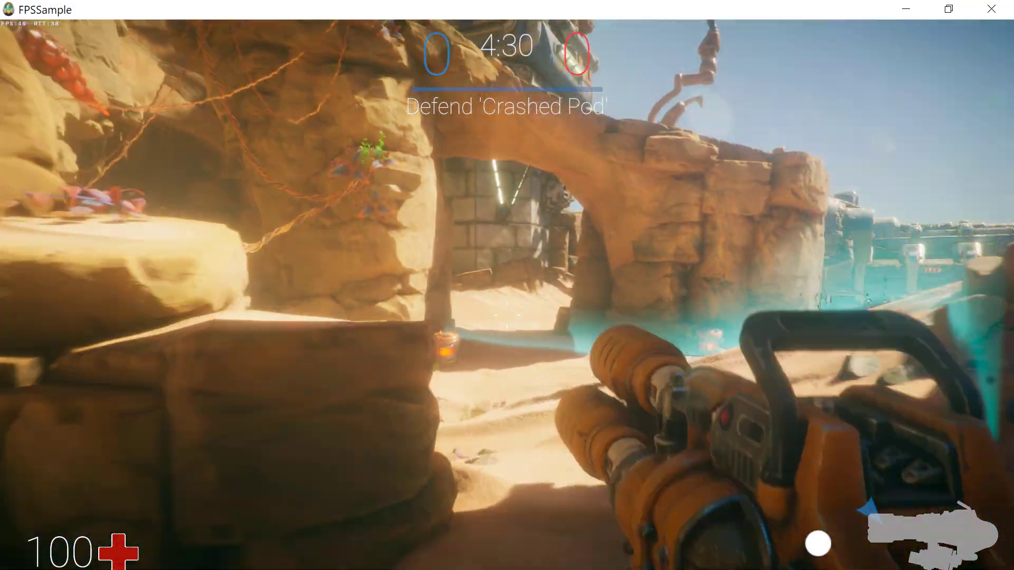
key("w")
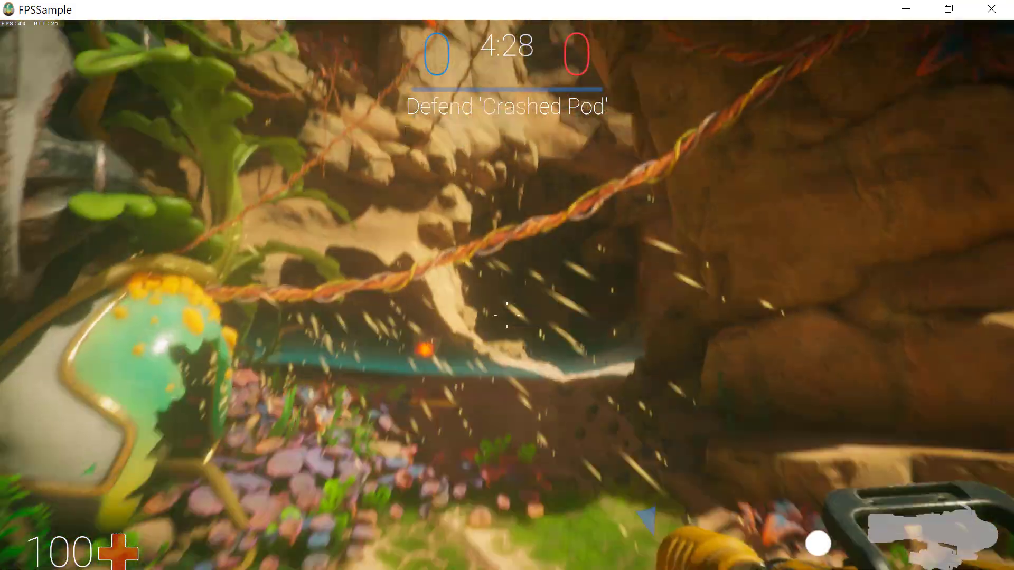
key("w")
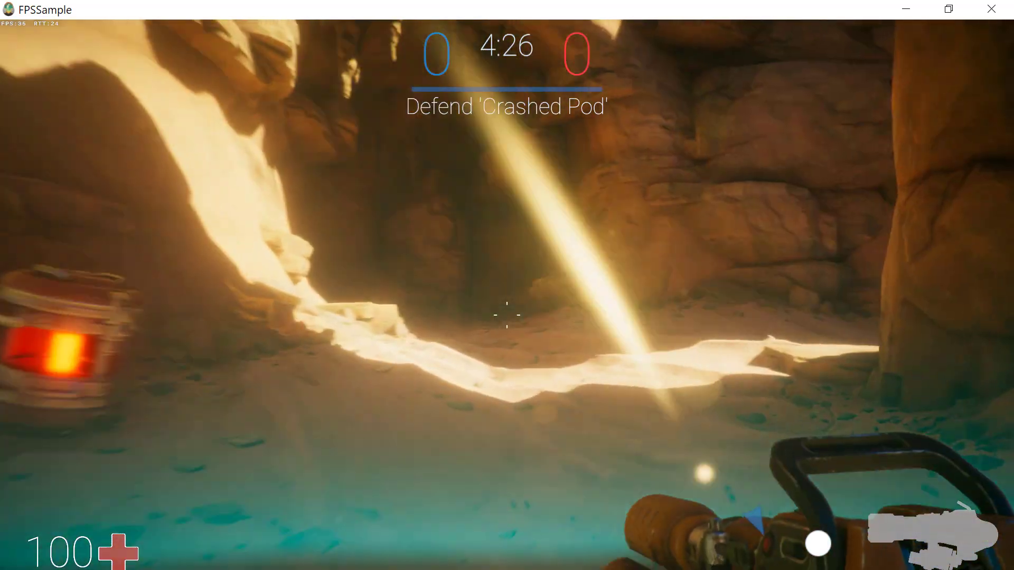
key("w")
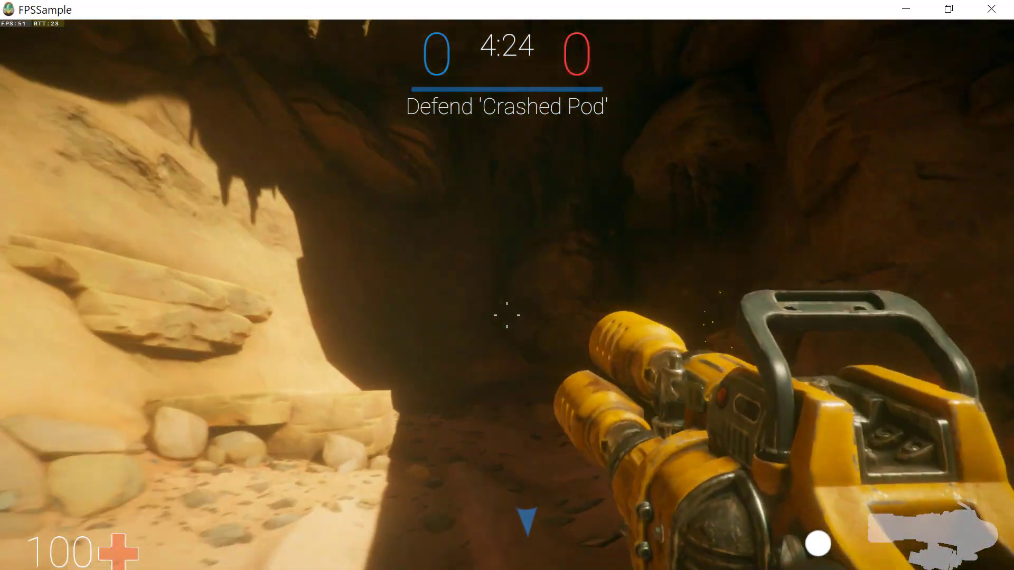
key("w")
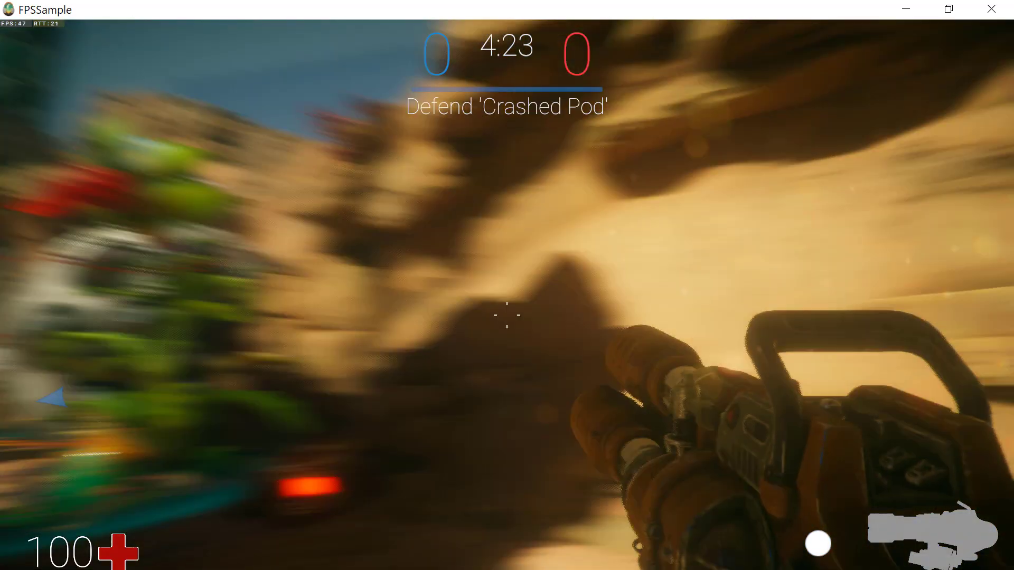
left_click(507, 315)
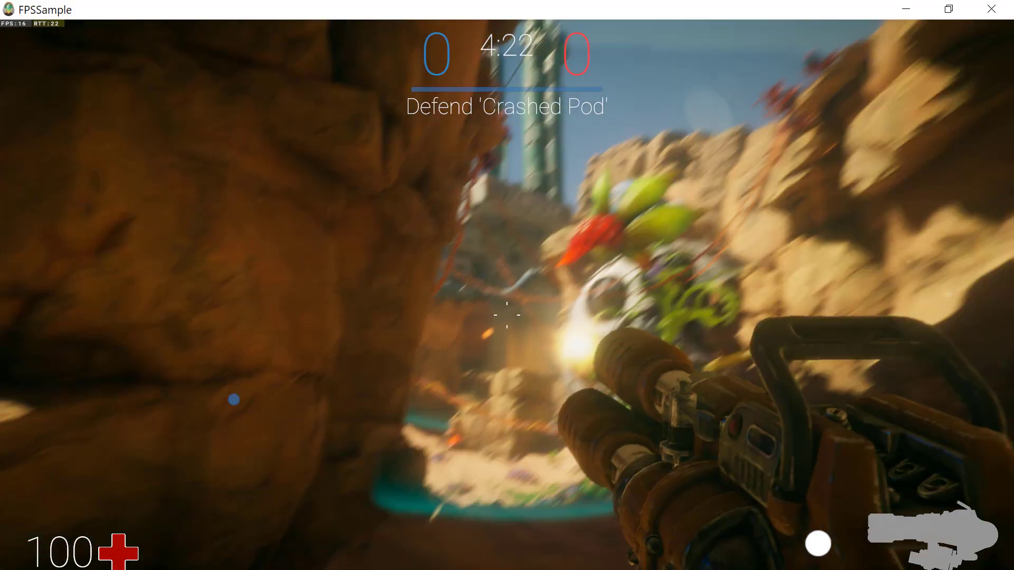
Step: Run the defender out of the pod area, over the sand dune and up the slatted ramp beside the building
key("w")
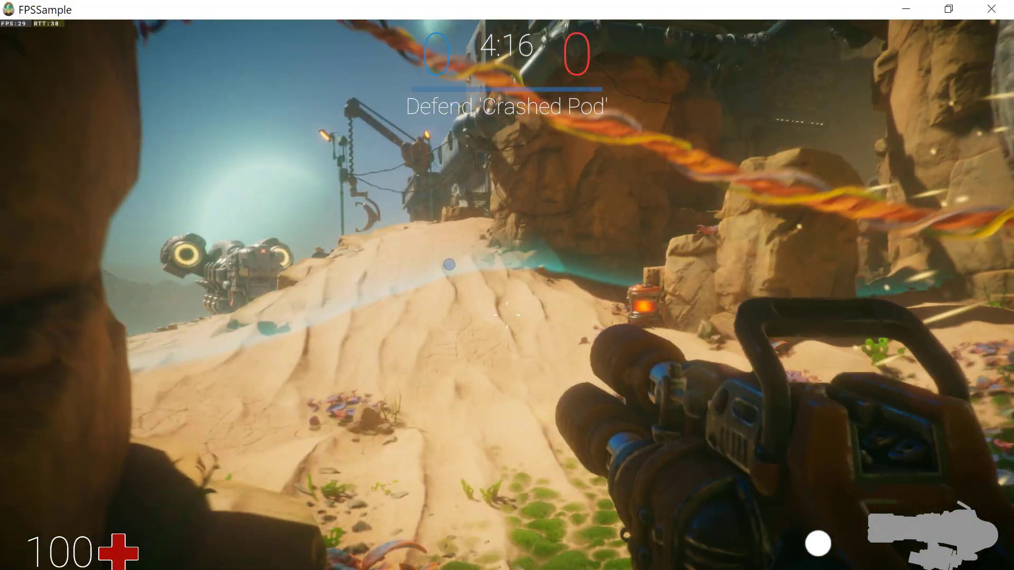
key("w")
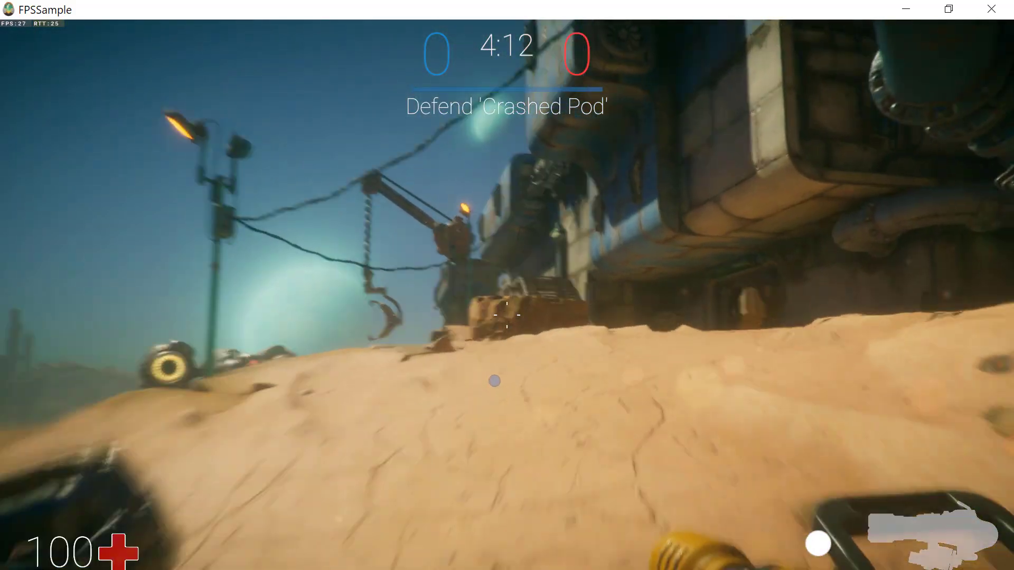
key("w")
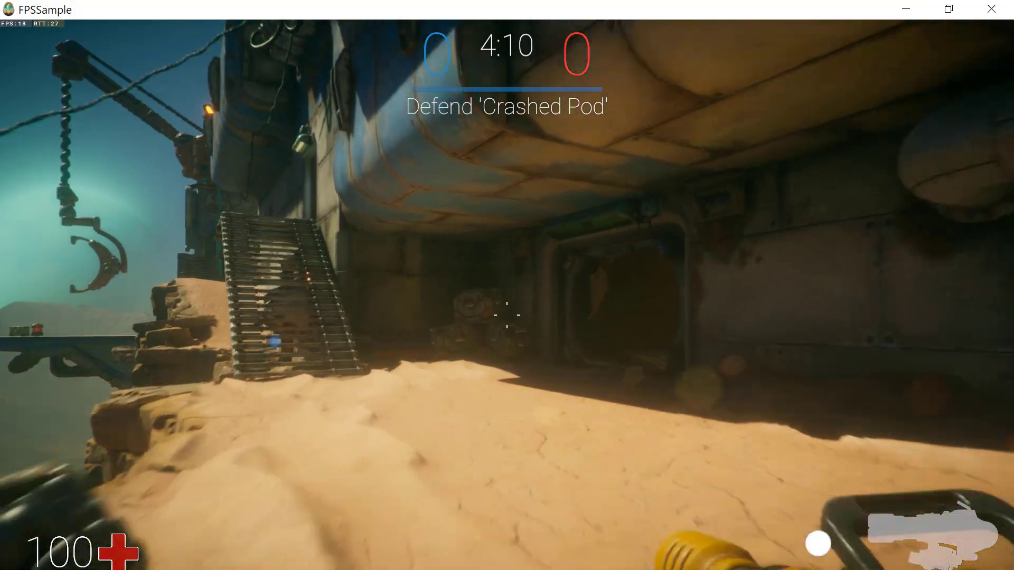
key("w")
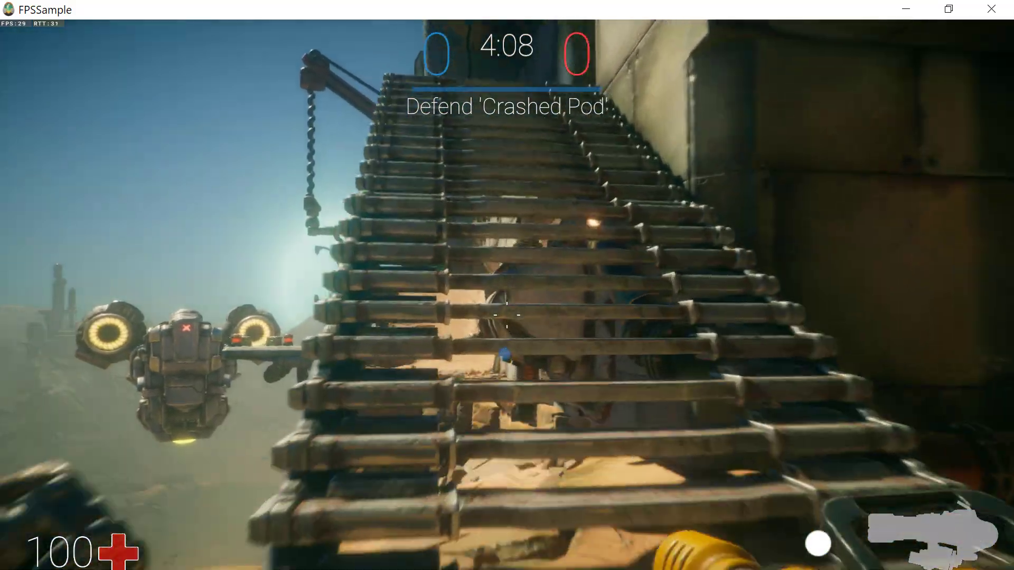
Step: Run the defender up the ramp into the dark building interior and across its metal floor past the round doorway
key("w")
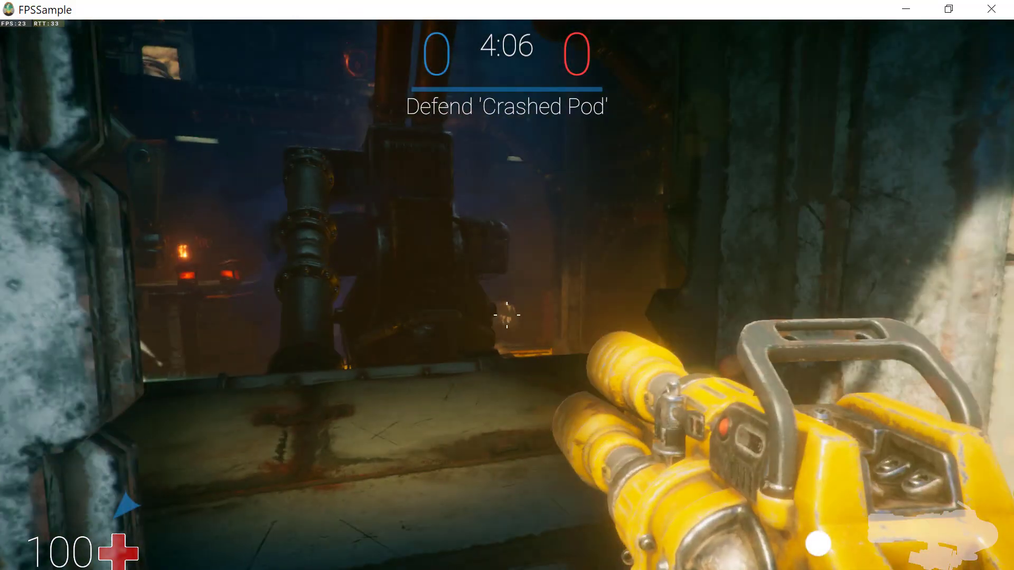
key("w")
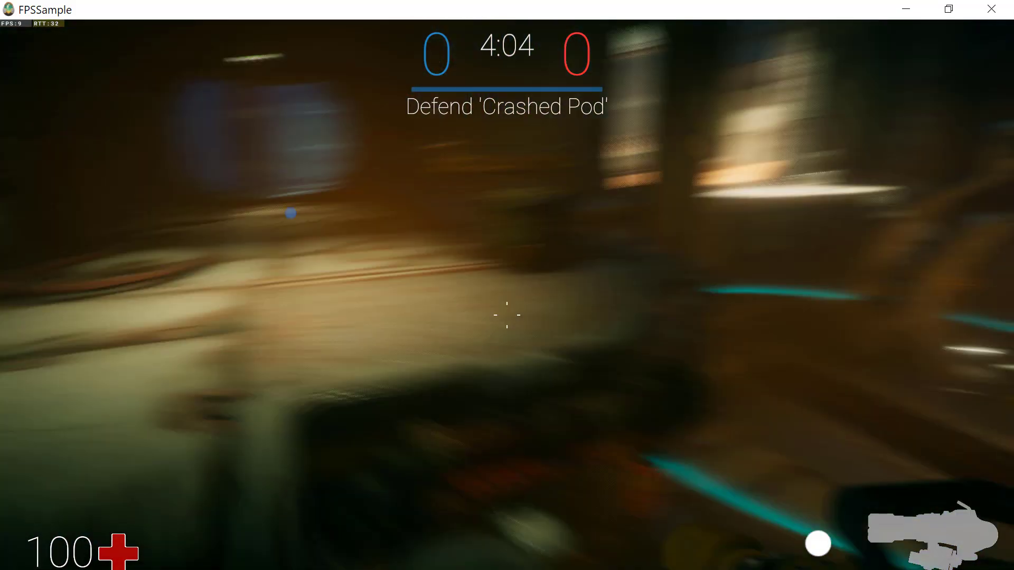
key("w")
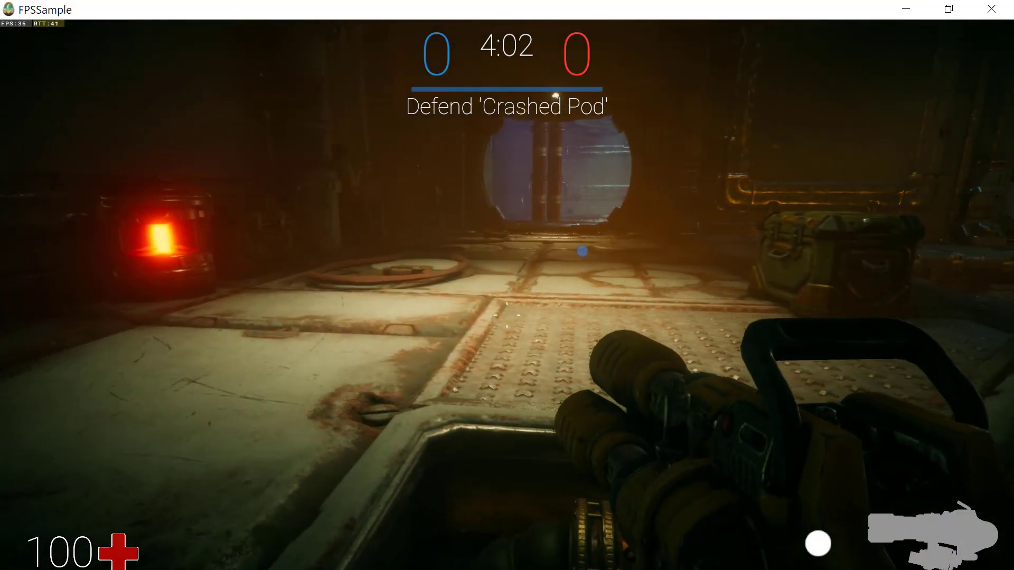
key("w")
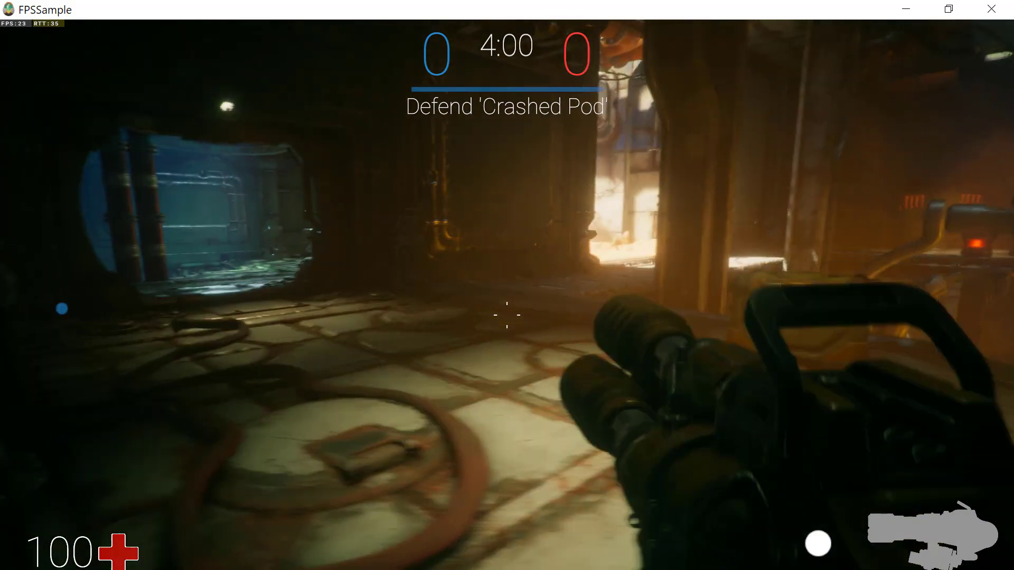
key("w")
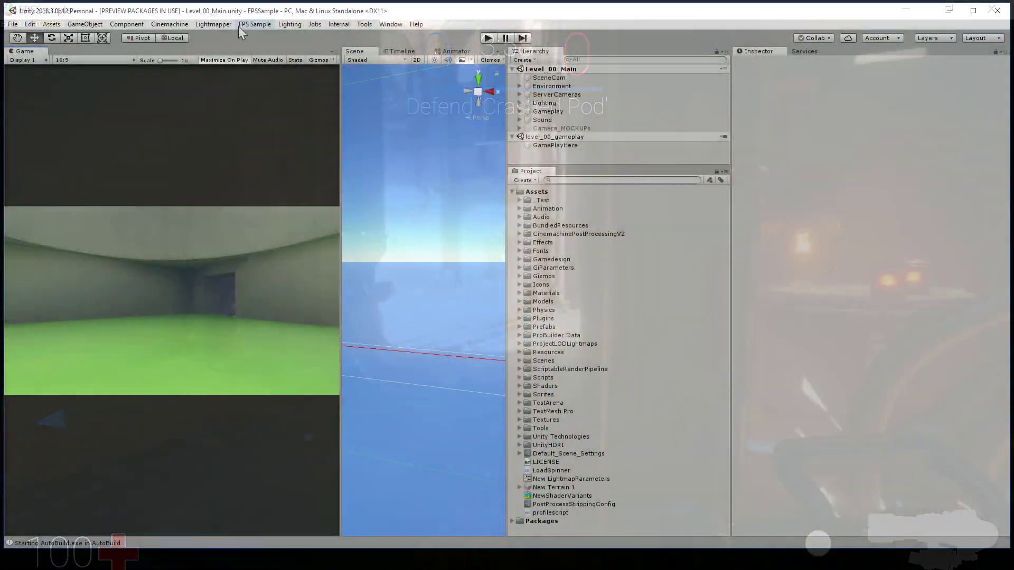
Step: Create a Windows 64-bit build of the game with the project's CreateBuildWindows64 command in the Unity editor
left_click(239, 26)
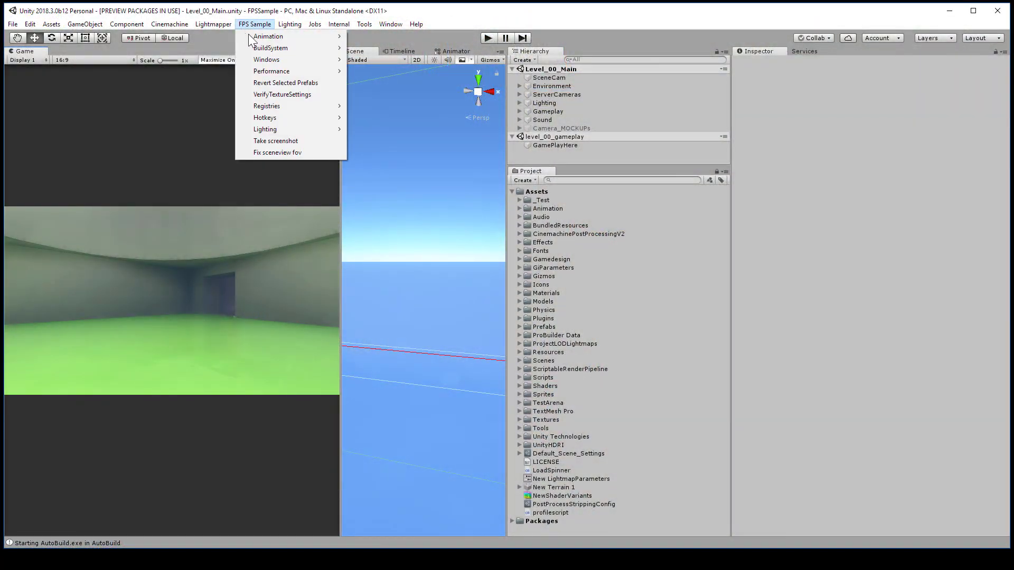
mouse_move(280, 51)
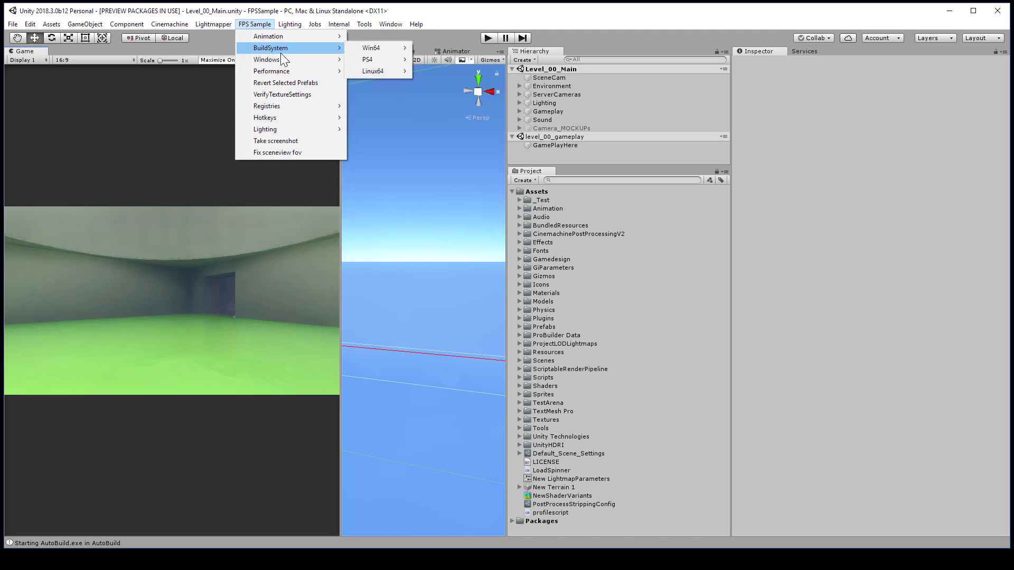
mouse_move(376, 52)
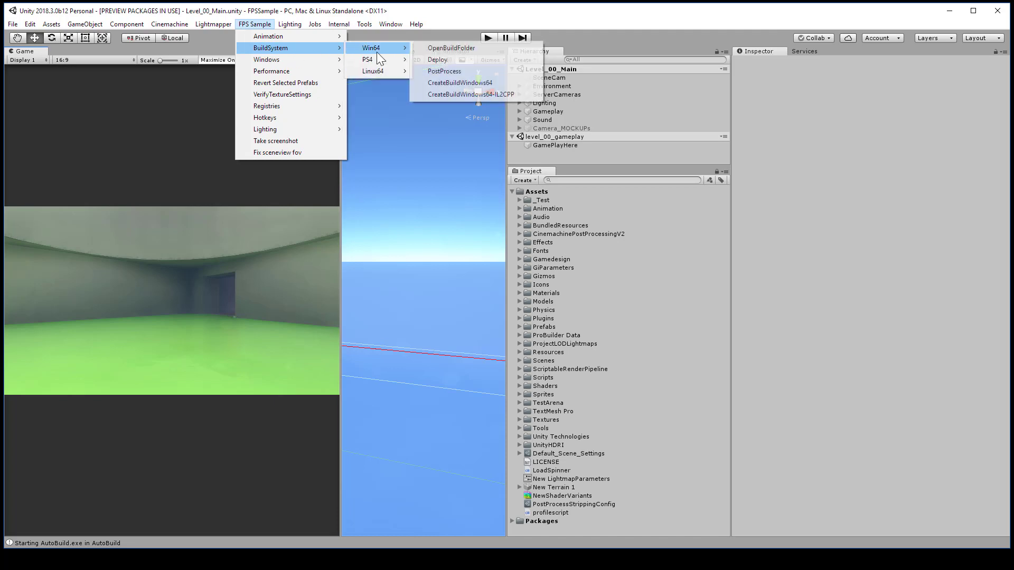
left_click(503, 83)
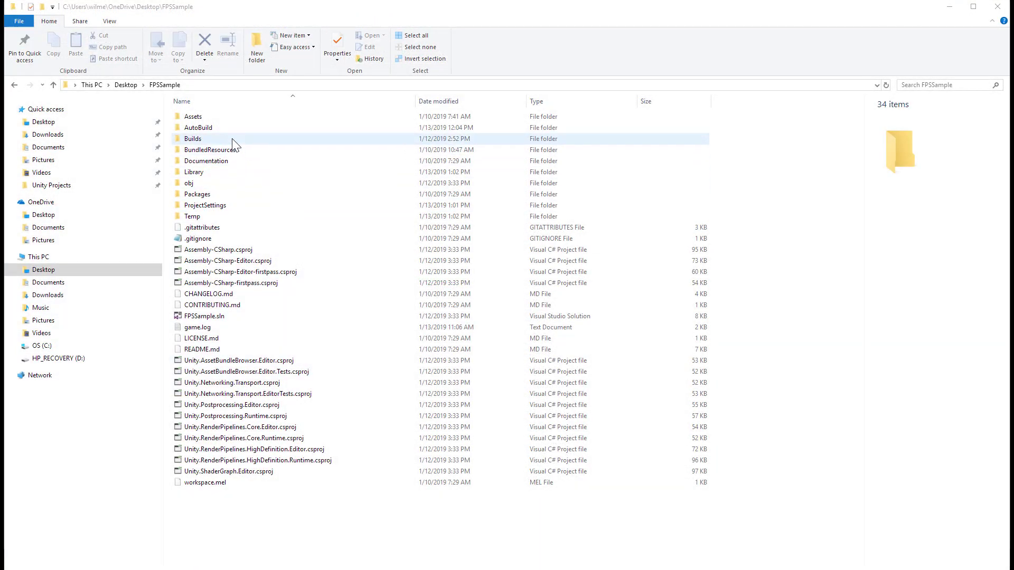
Step: In File Explorer, open Builds, StandaloneWindows64 and FPSSample_StandaloneWindows64_20190112.Dev.0 inside the FPSSample folder, and launch FPSSample.exe
left_click(233, 142)
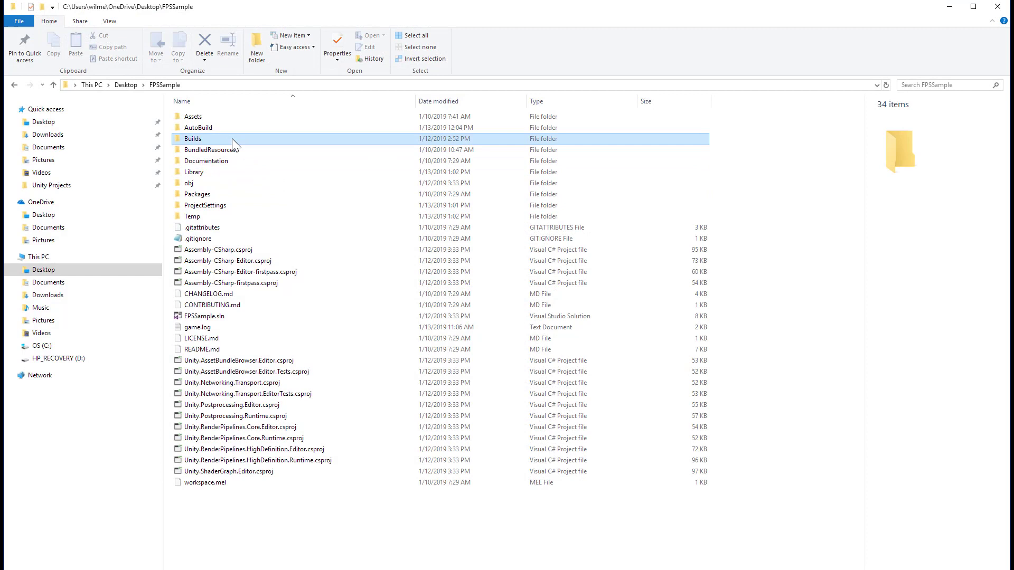
double_click(220, 140)
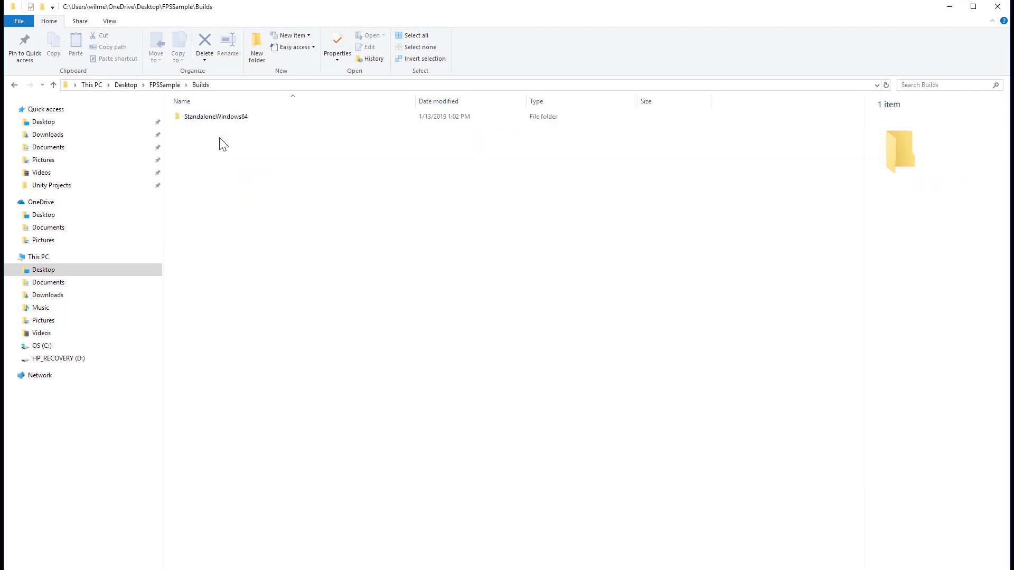
double_click(224, 117)
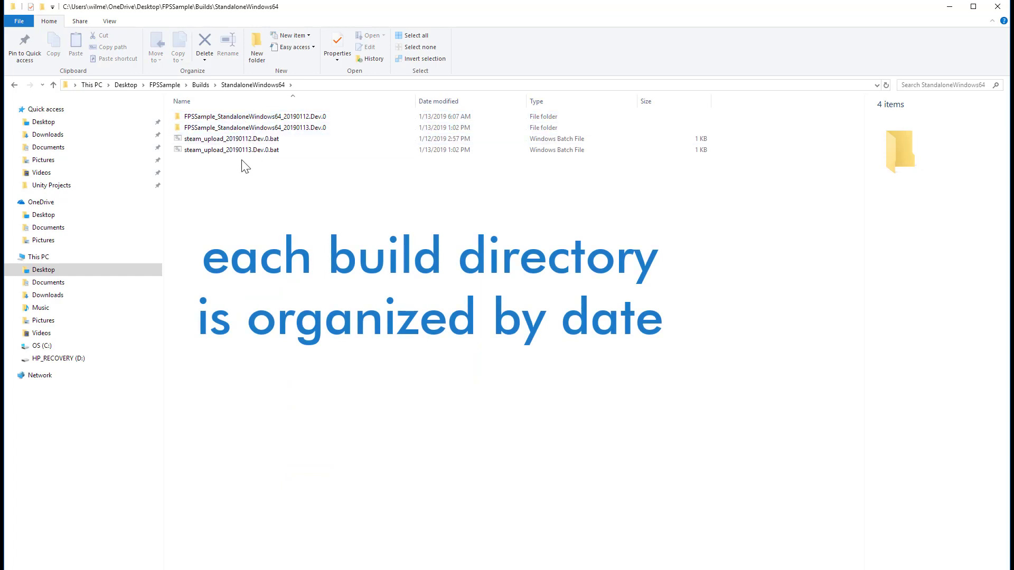
double_click(319, 117)
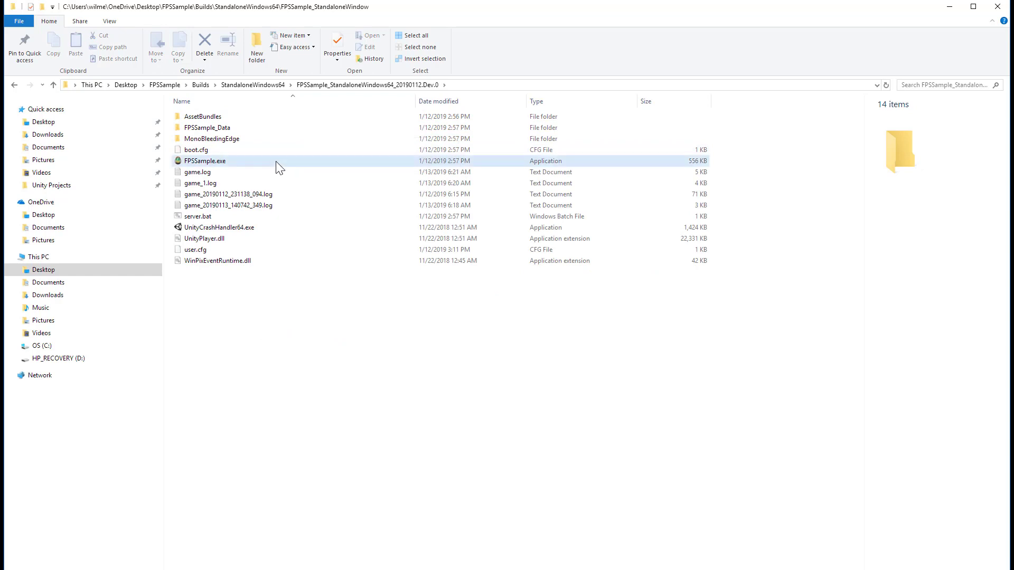
left_click(245, 162)
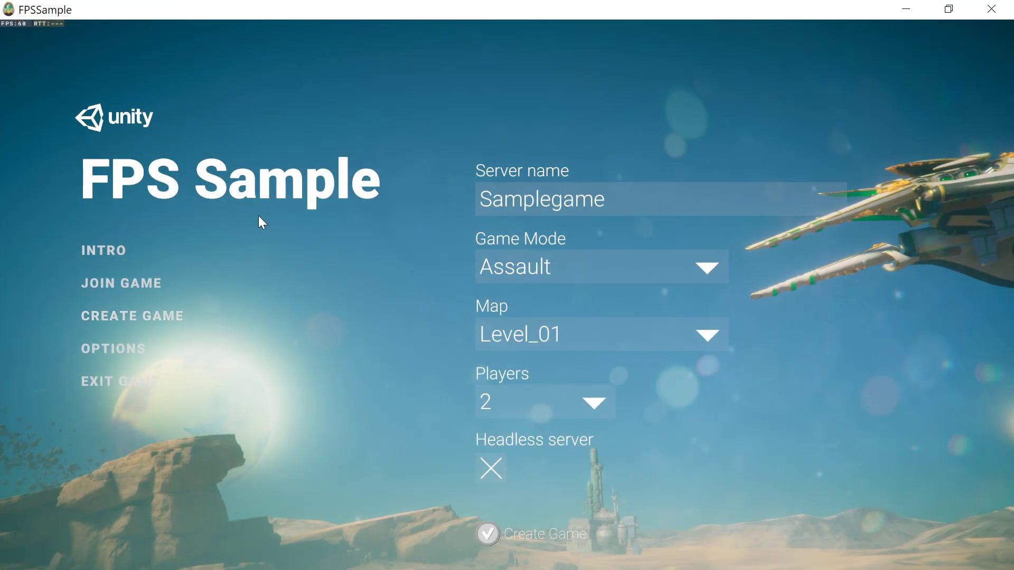
Step: Look through the game's Intro page, graphics Options and Join Game server list
left_click(117, 248)
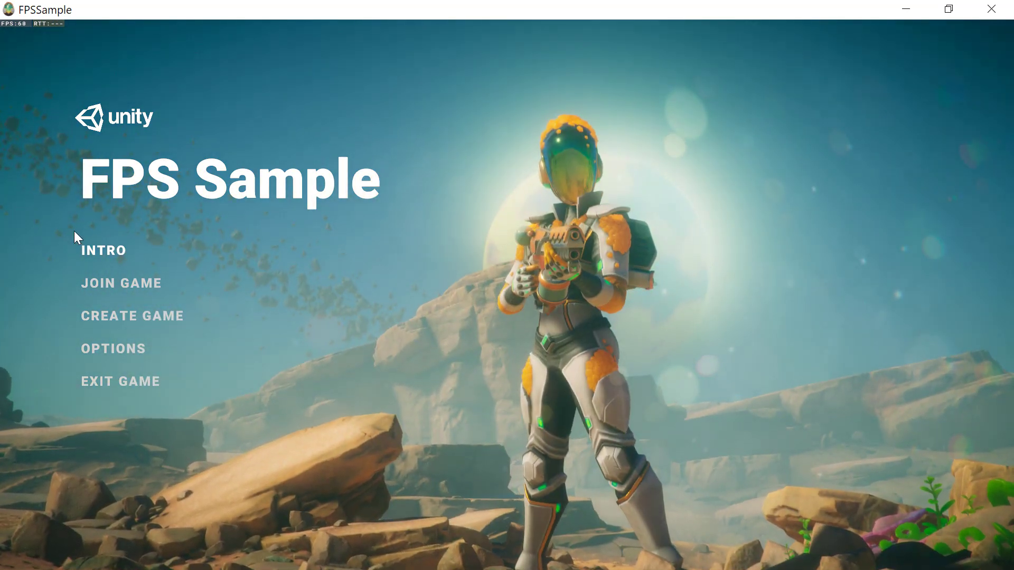
left_click(132, 350)
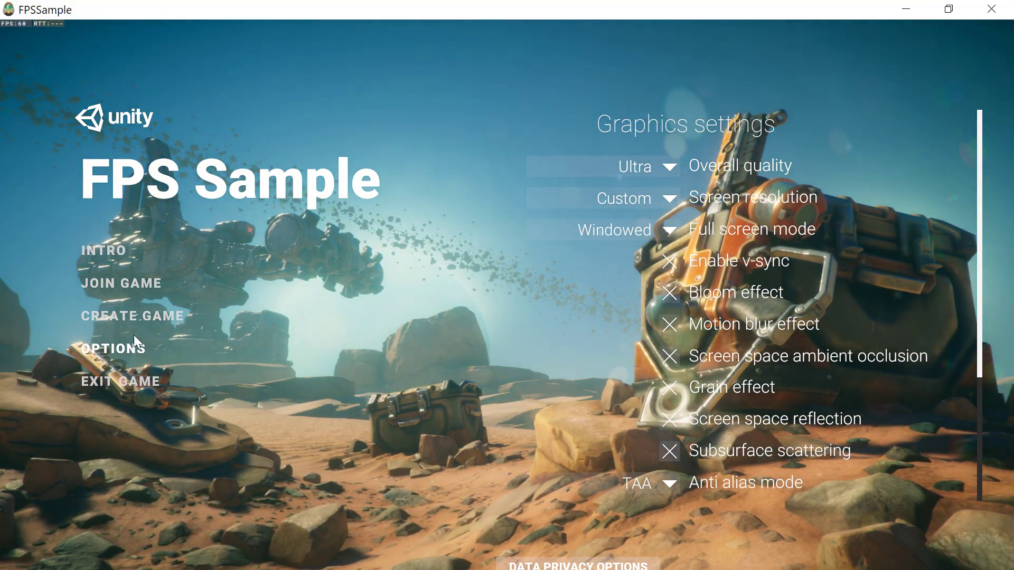
left_click(118, 250)
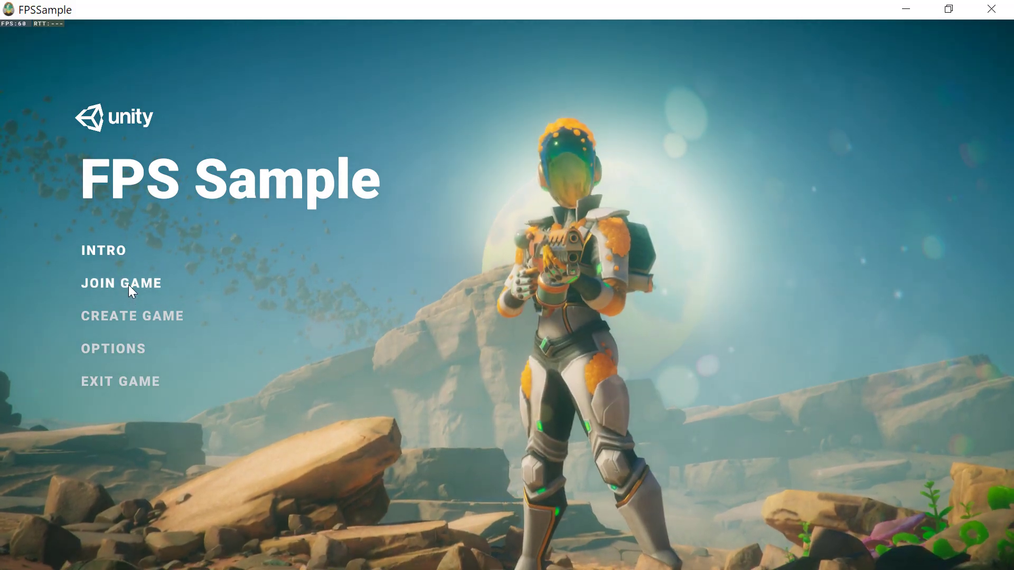
left_click(129, 284)
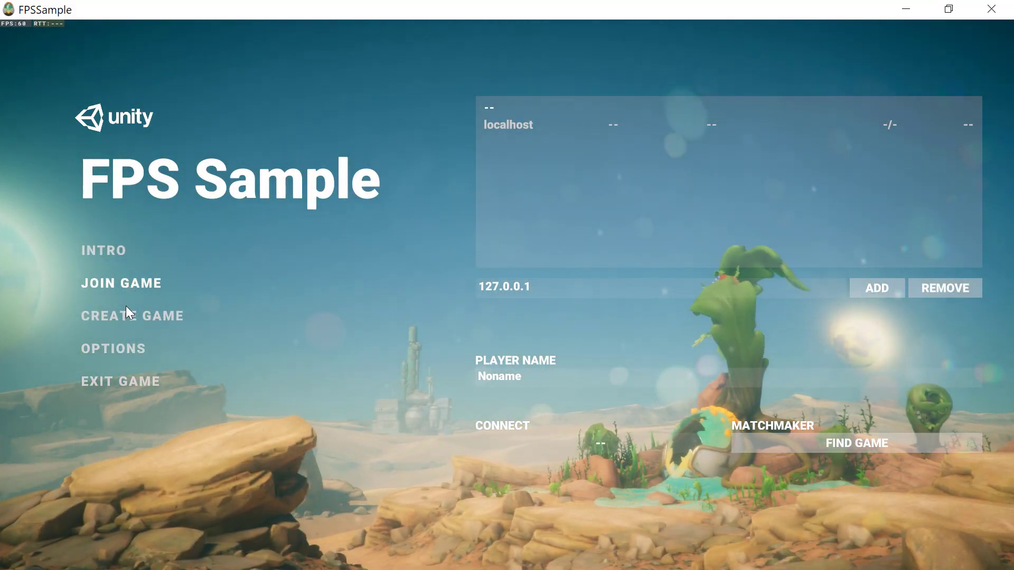
Step: Create a two-player game with the Deathmatch mode on the Level_01 map
left_click(125, 312)
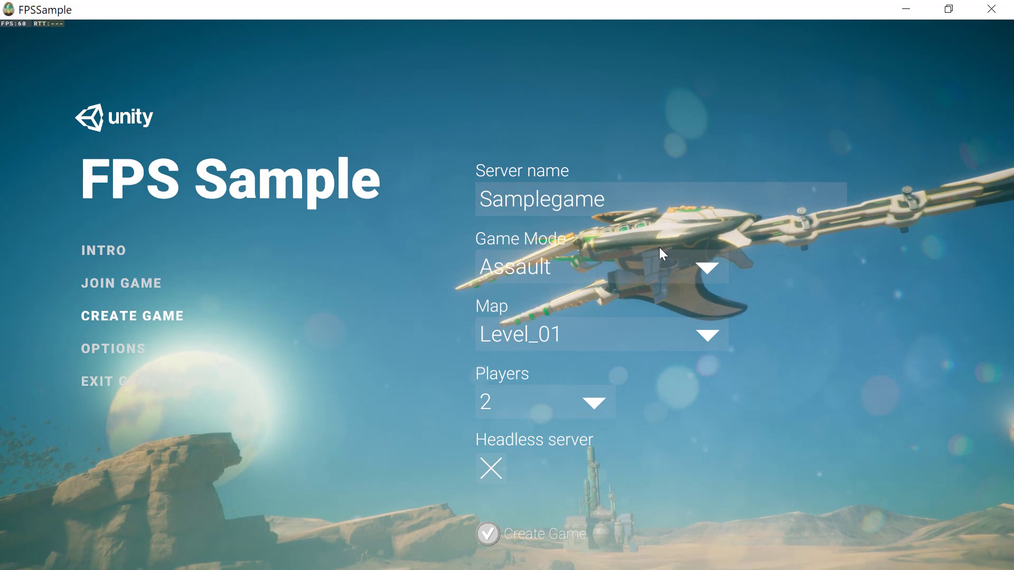
left_click(691, 268)
left_click(684, 331)
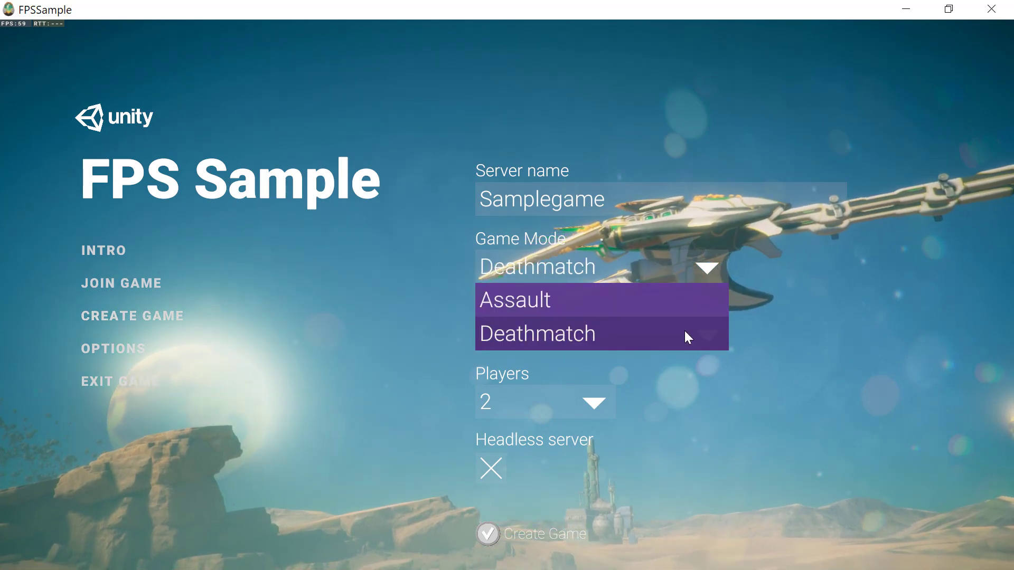
left_click(693, 336)
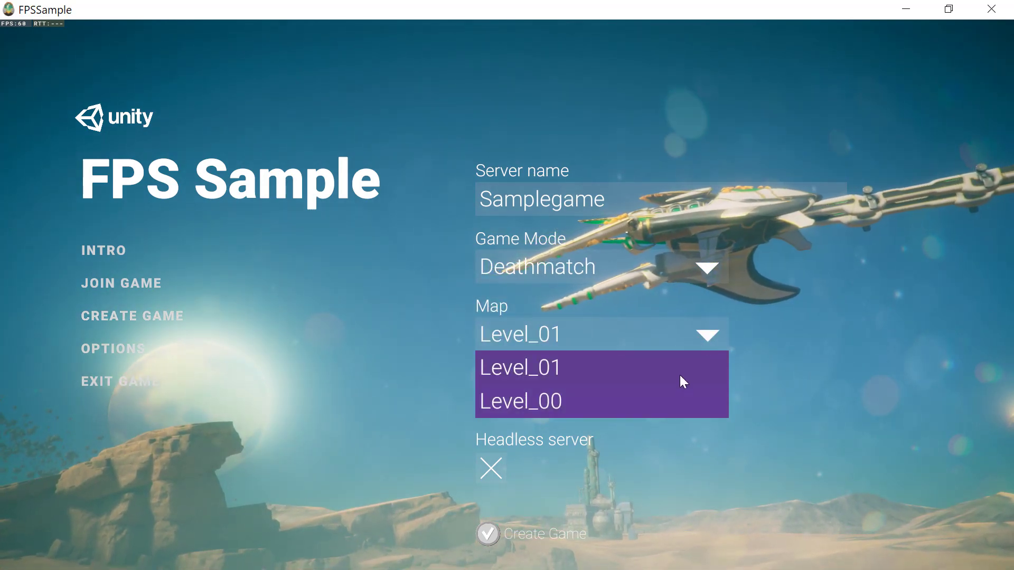
left_click(681, 376)
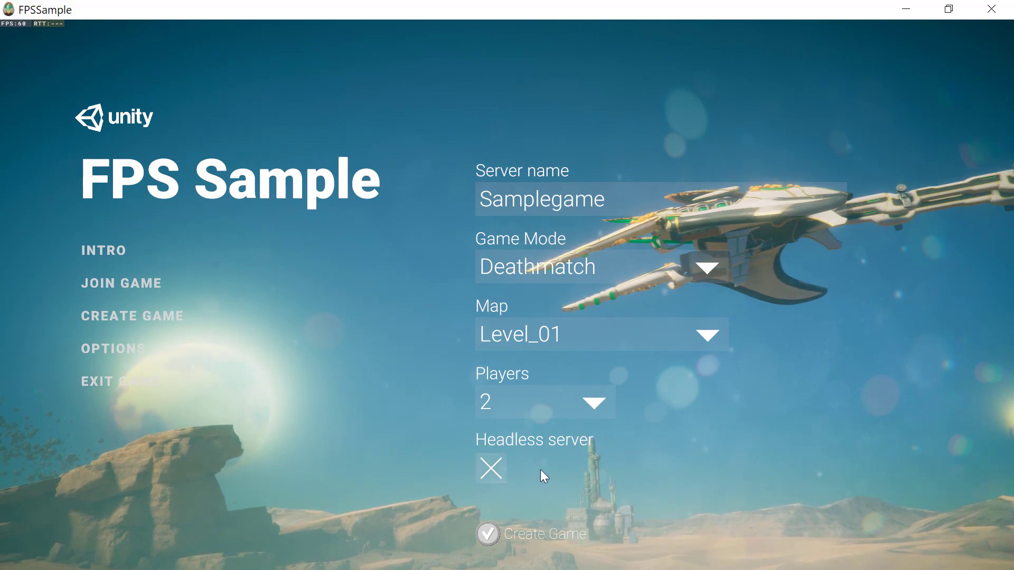
left_click(497, 532)
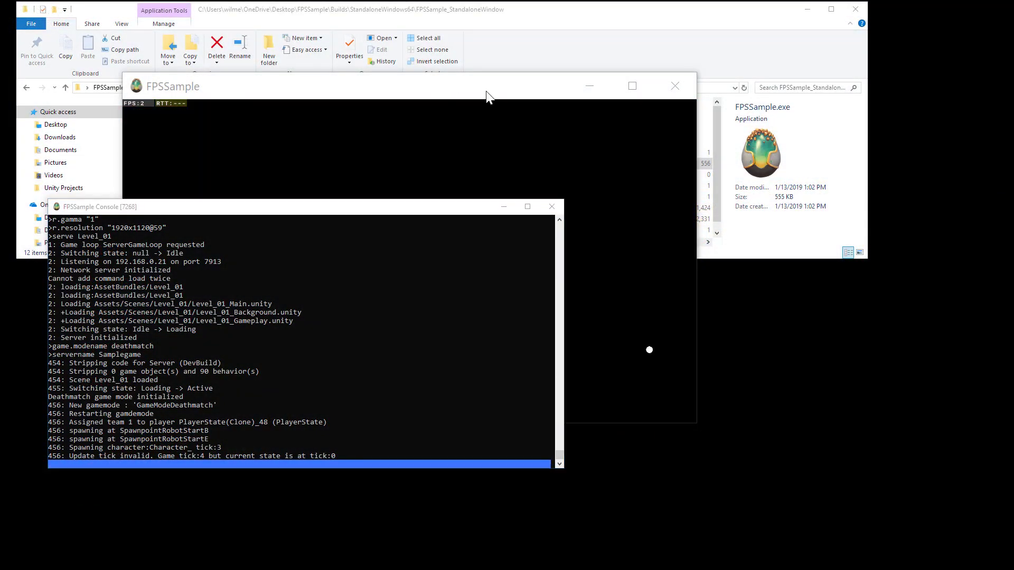
Step: Move the running game window aside and launch a second FPSSample.exe client from the 20190113.Dev.0 build folder
left_click(428, 90)
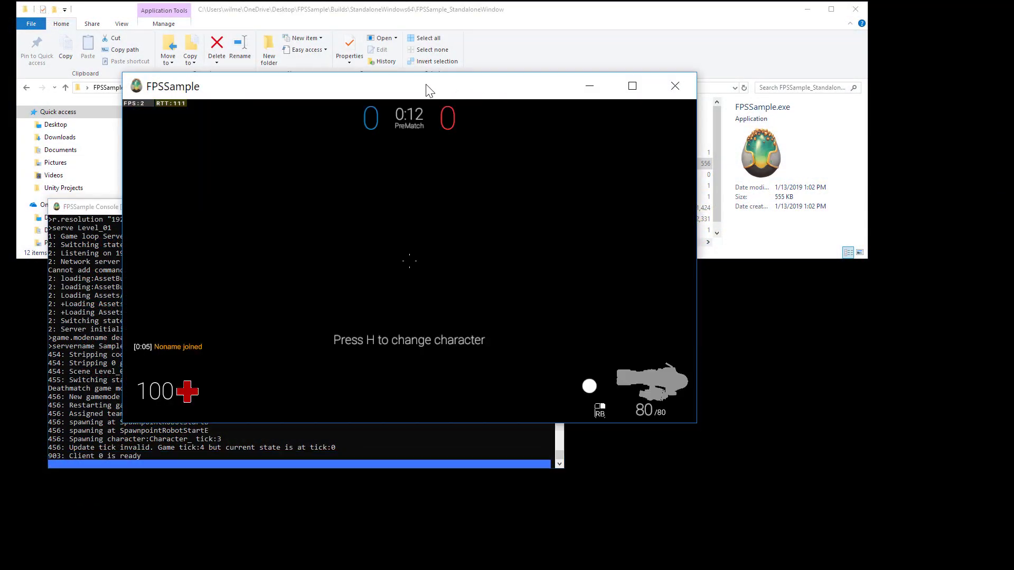
left_click_drag(428, 91, 739, 222)
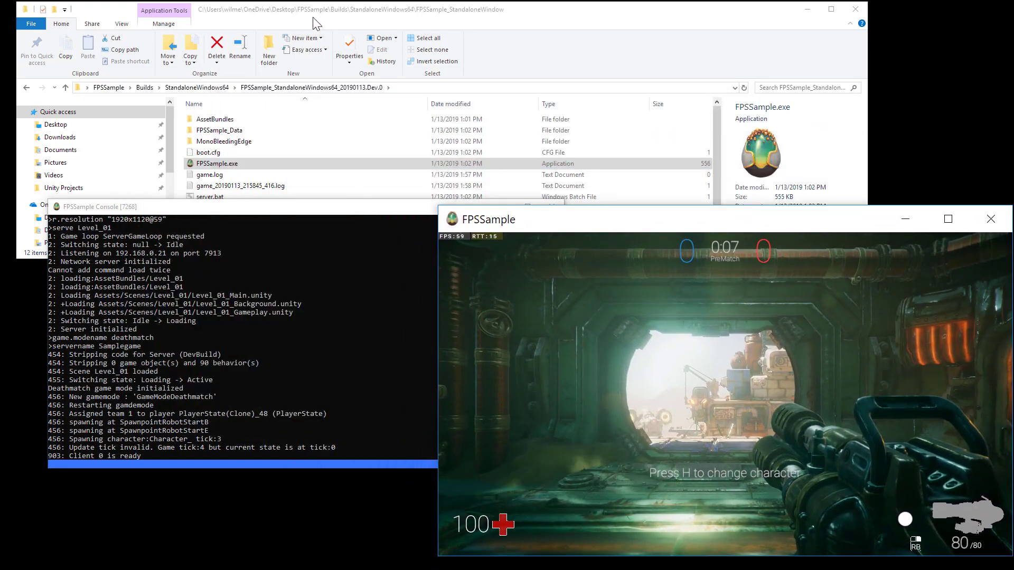
double_click(218, 164)
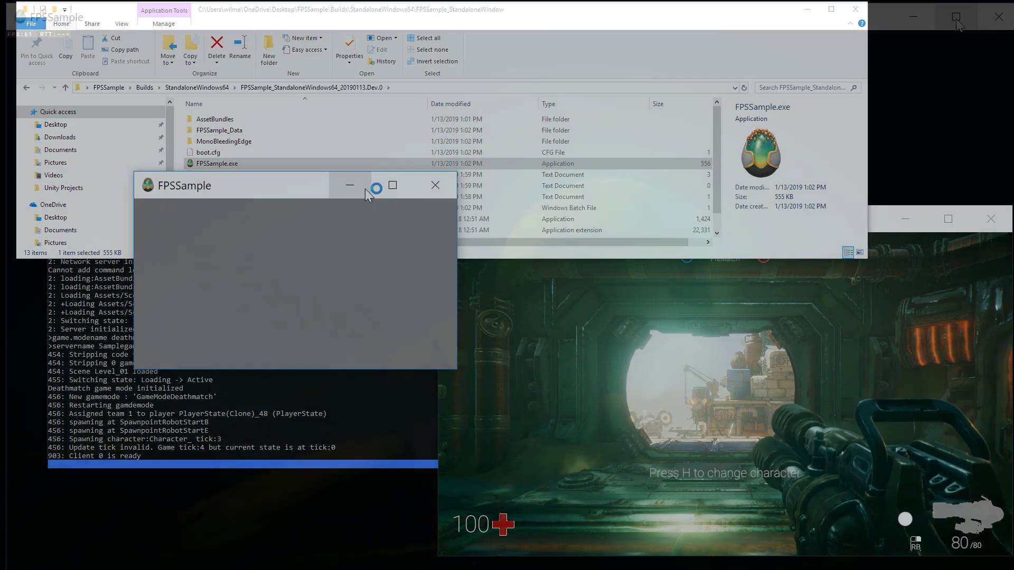
left_click(365, 189)
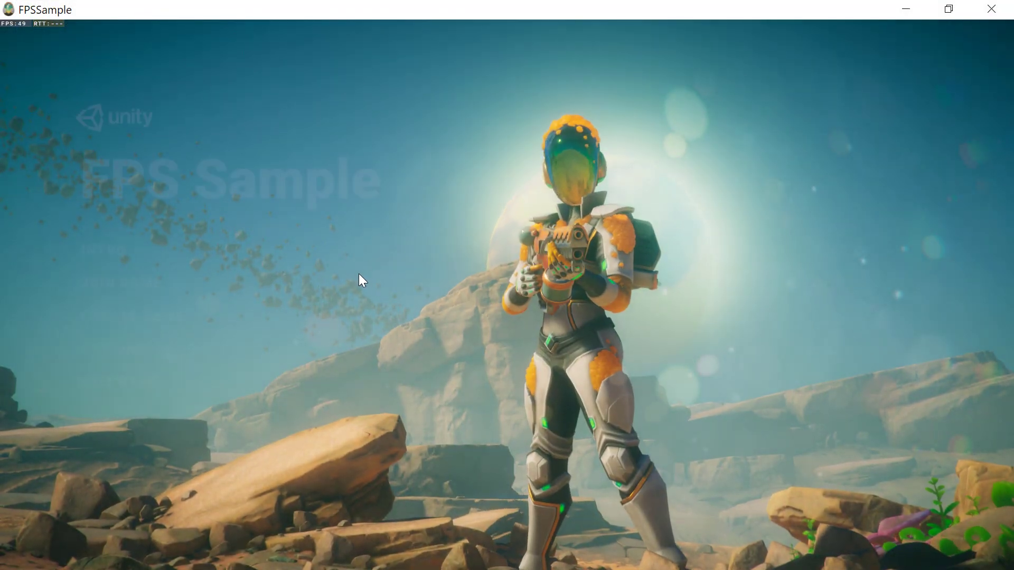
Step: Join the localhost deathmatch game on Level_01 from the second client
left_click(137, 286)
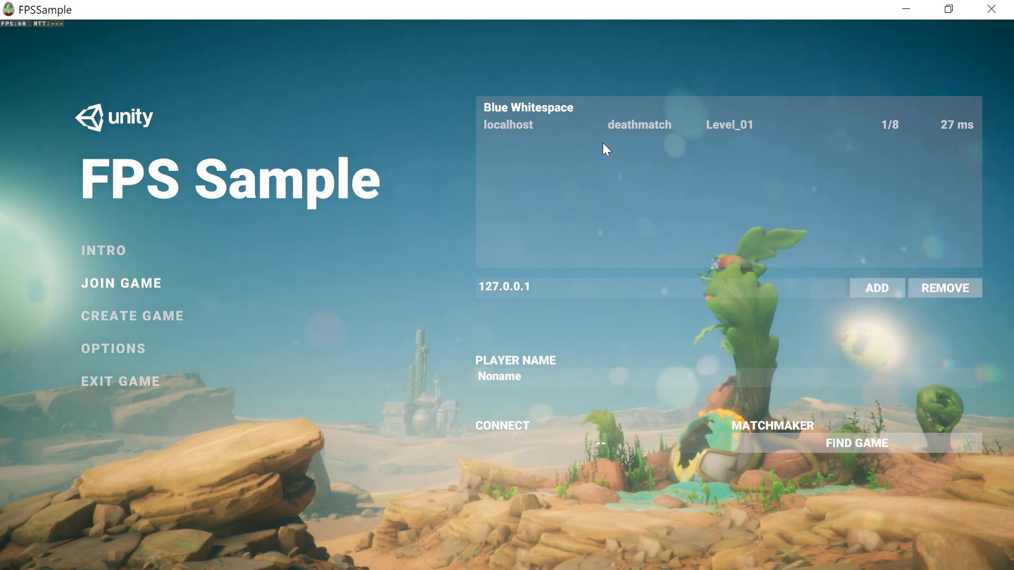
left_click(620, 127)
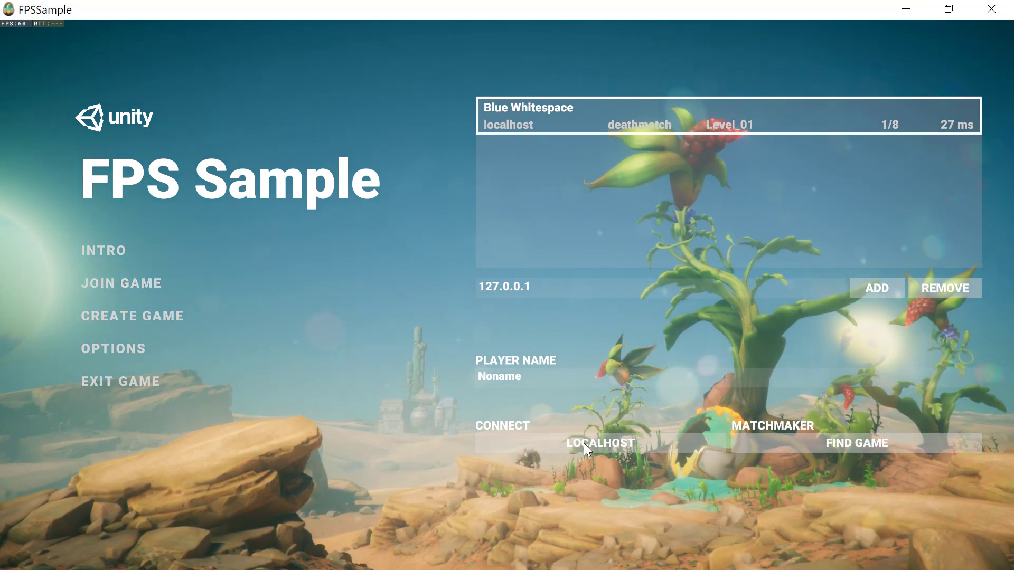
left_click(616, 444)
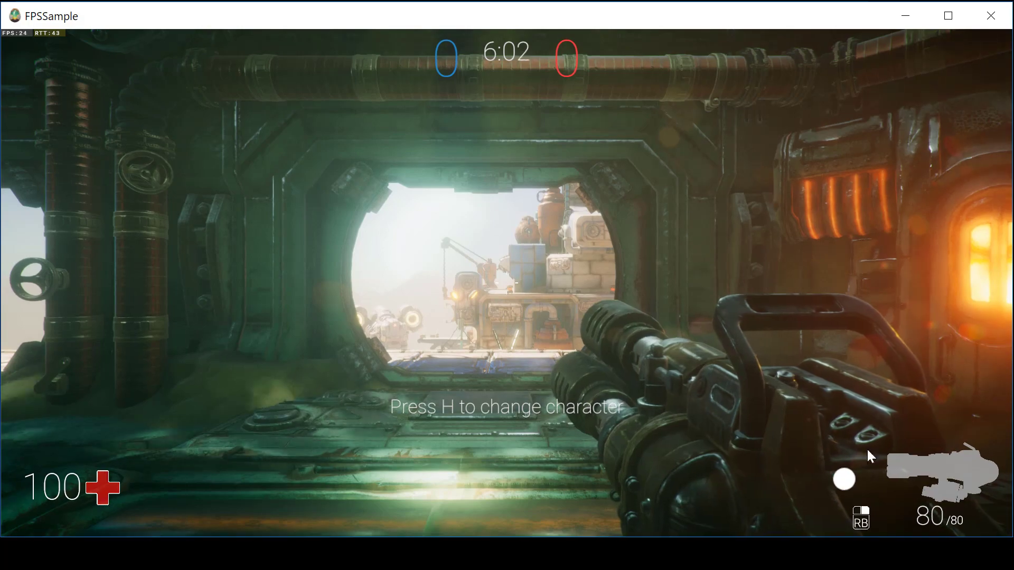
Step: Play-test the deathmatch by running out through the small doorway and across the sand to the paved walkway, using the secondary attack on the way
left_click(764, 386)
key("w")
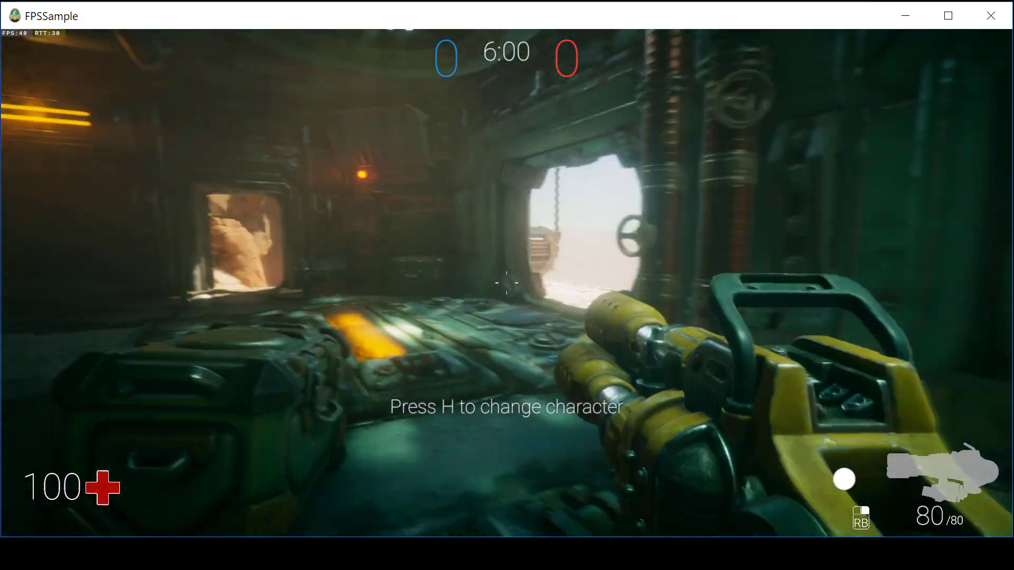
key("w")
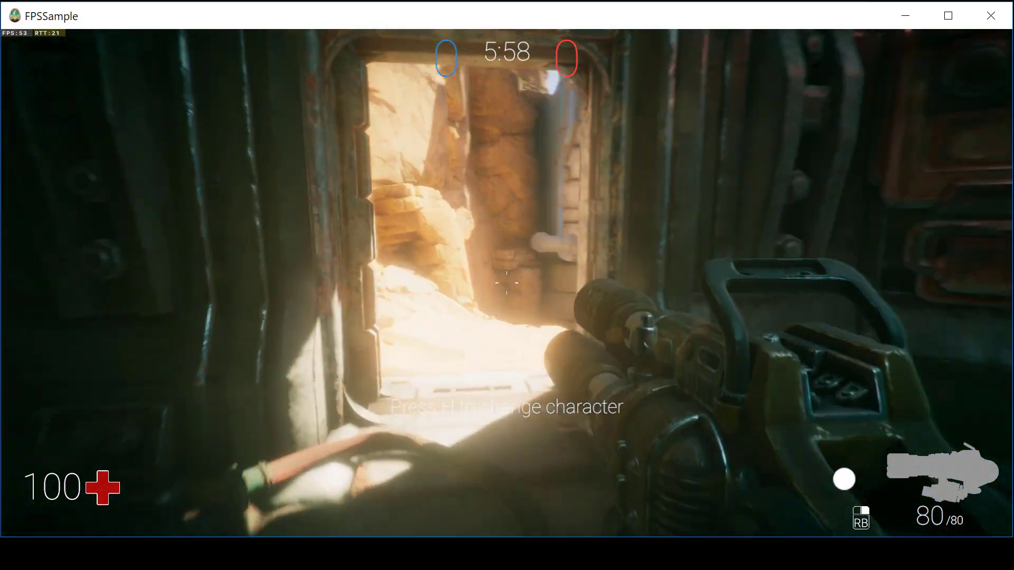
key("w")
right_click(507, 284)
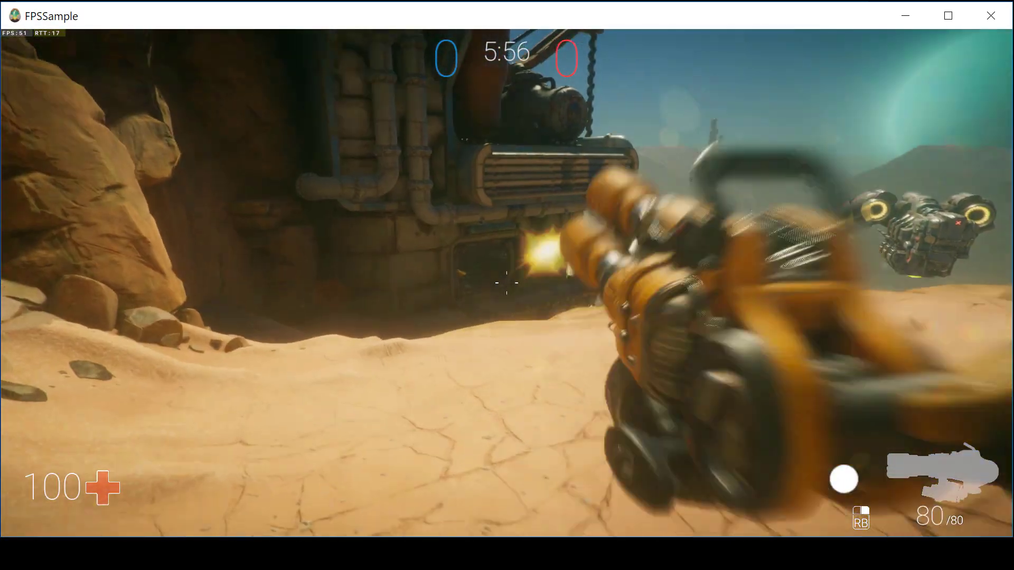
key("w")
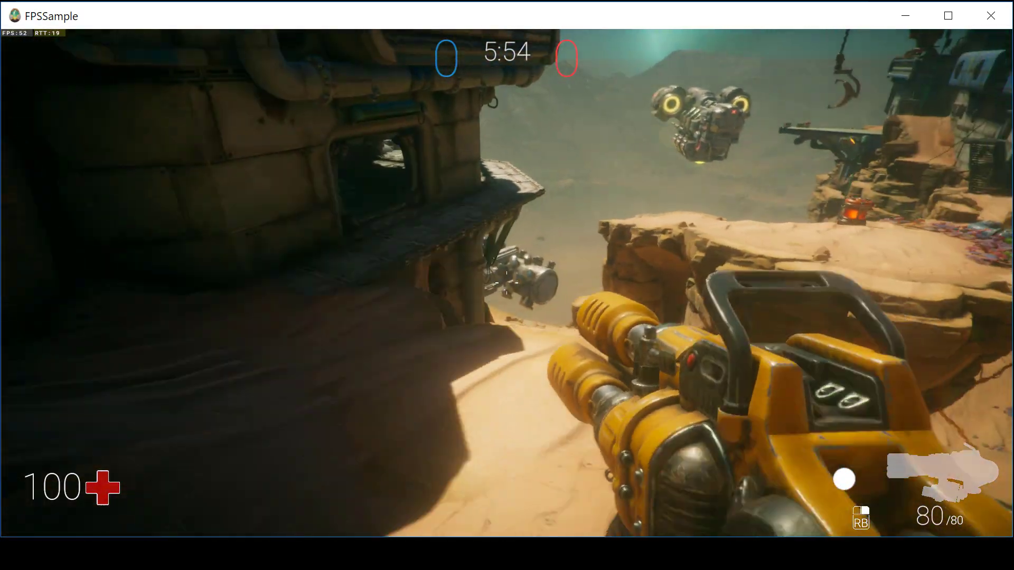
key("w")
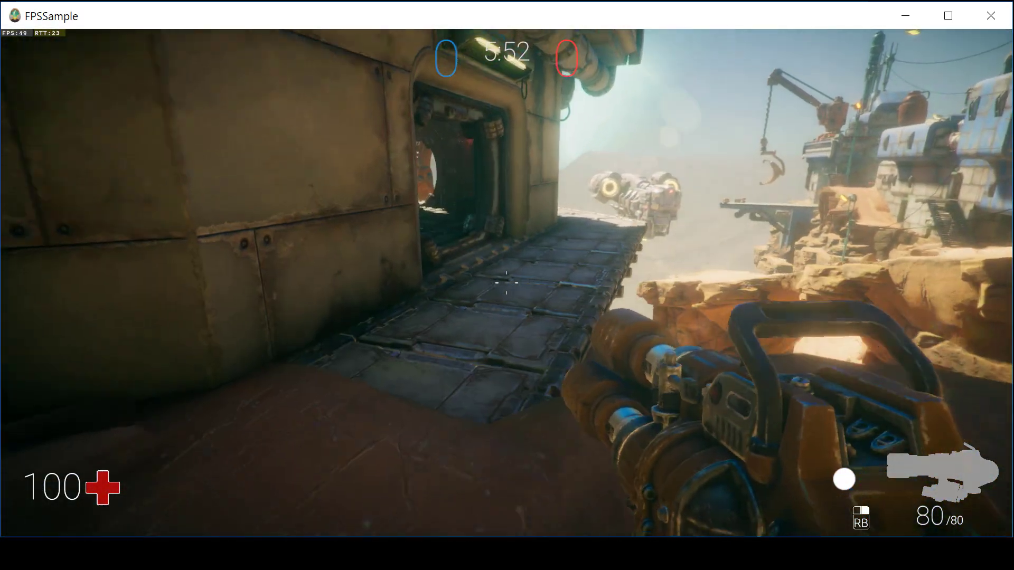
Step: Continue the deathmatch by running through the doorway into the dark building and out its round opening onto the metal platform
key("w")
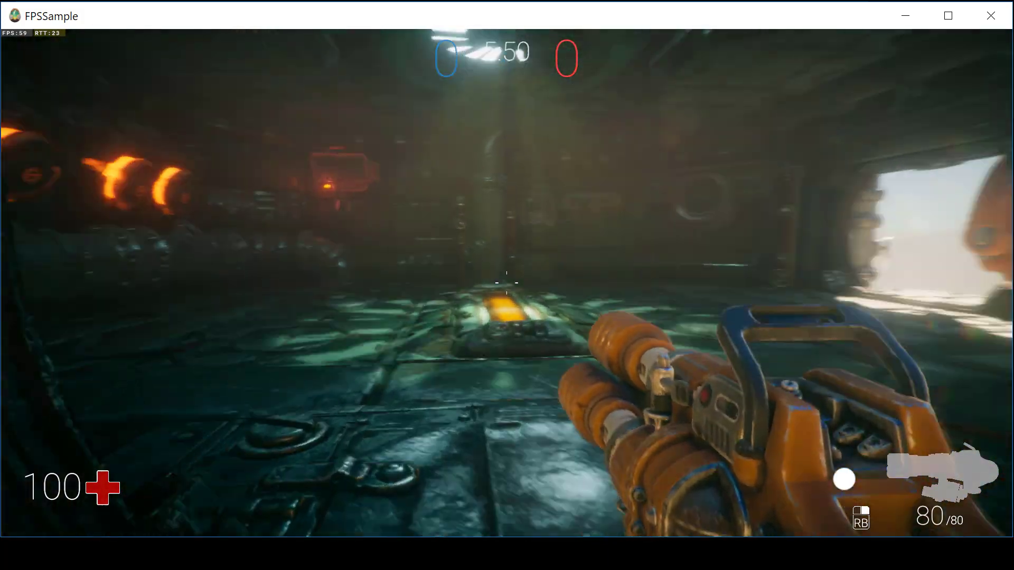
key("w")
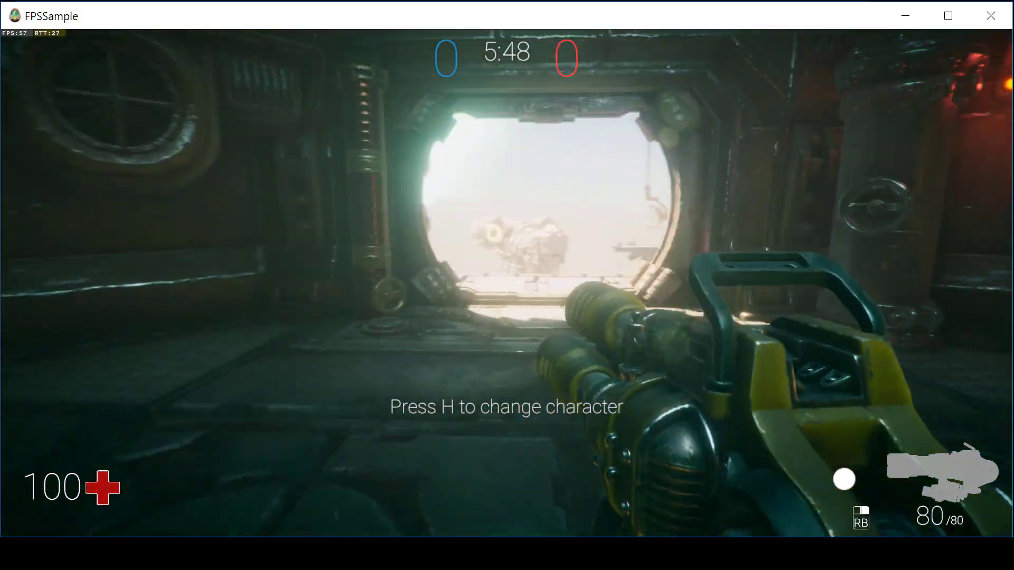
key("w")
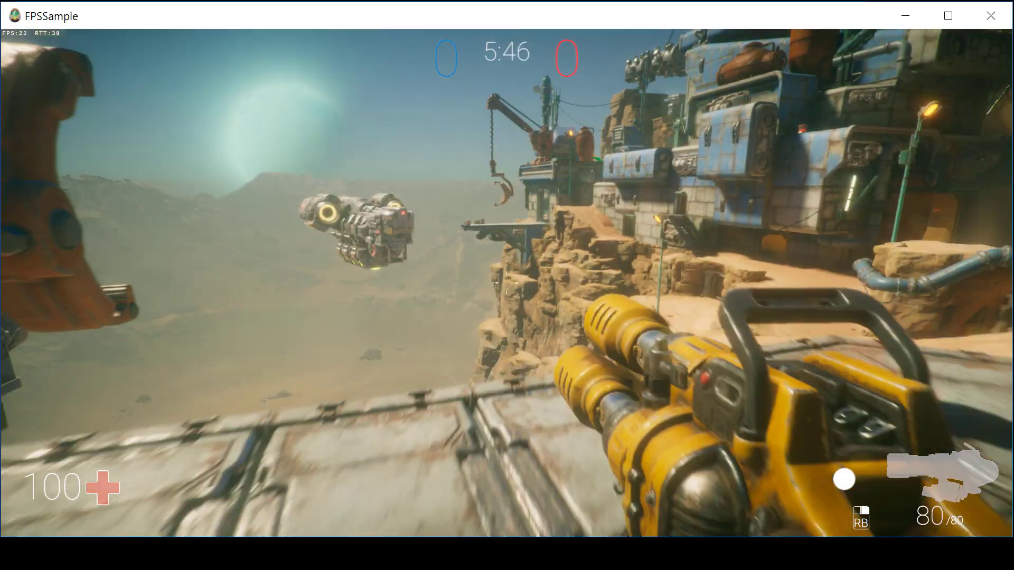
Step: Run off the platform over the rock ledge to the shaded sand below and fire the weapon towards the glowing orange canister
key("w")
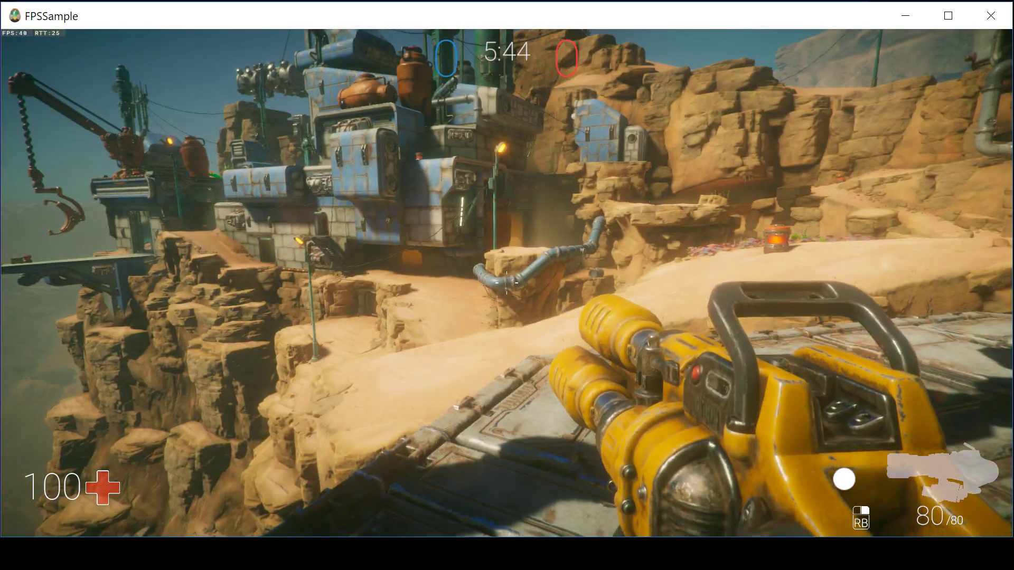
key("w")
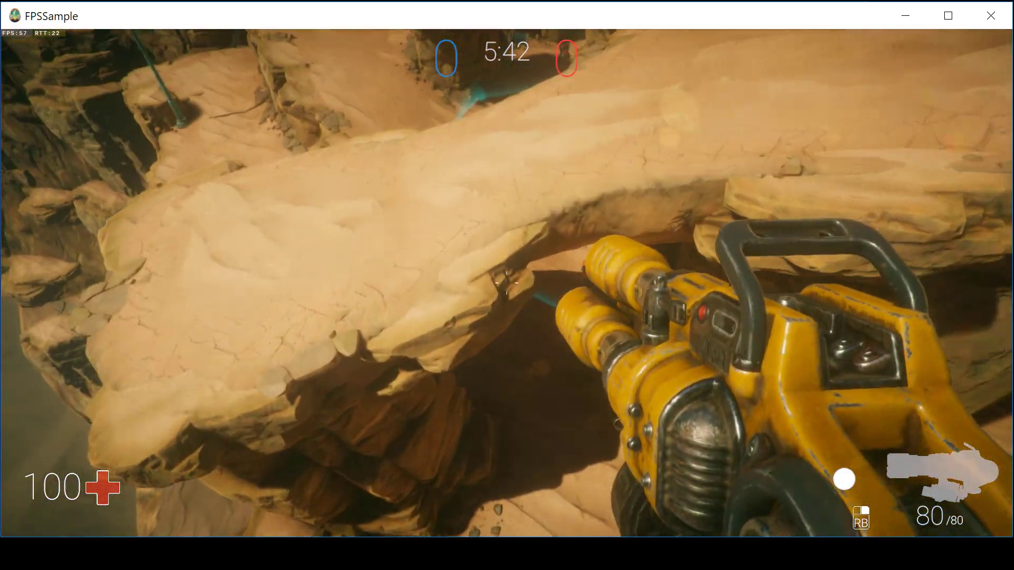
key("w")
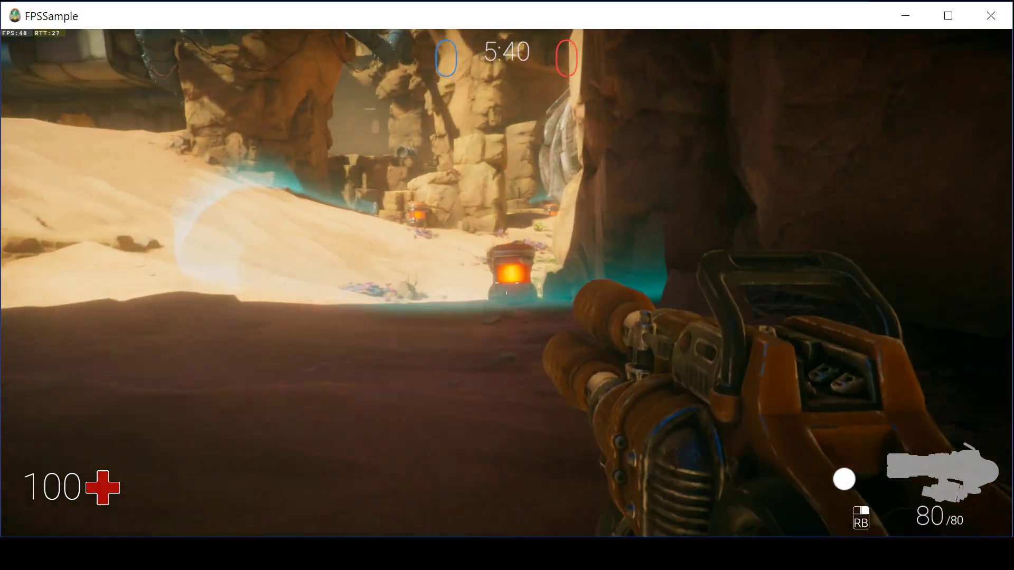
left_click(507, 285)
left_click(507, 285)
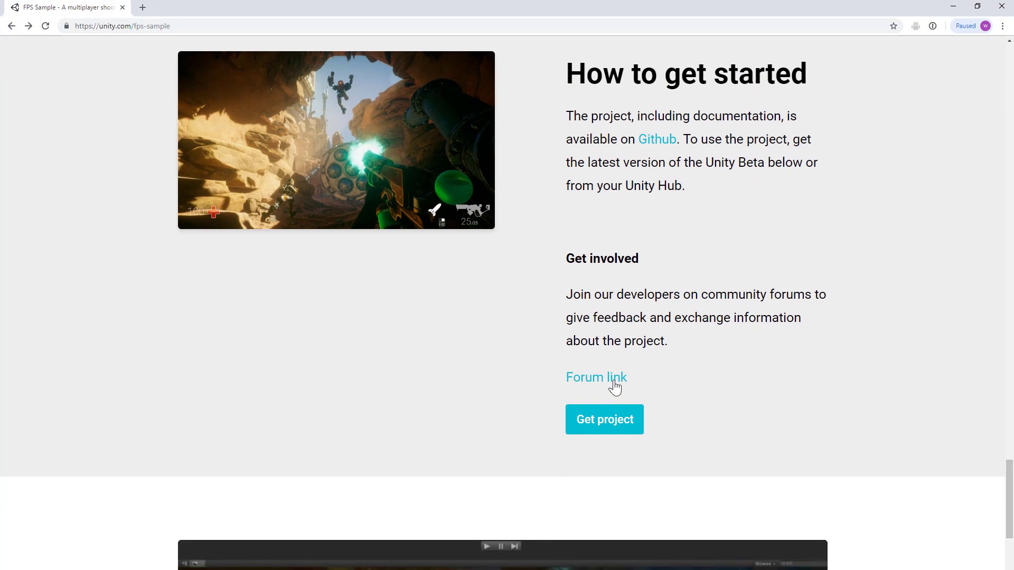
Step: Switch to the web browser and open the community forum linked from Unity's FPS Sample page
left_click(616, 378)
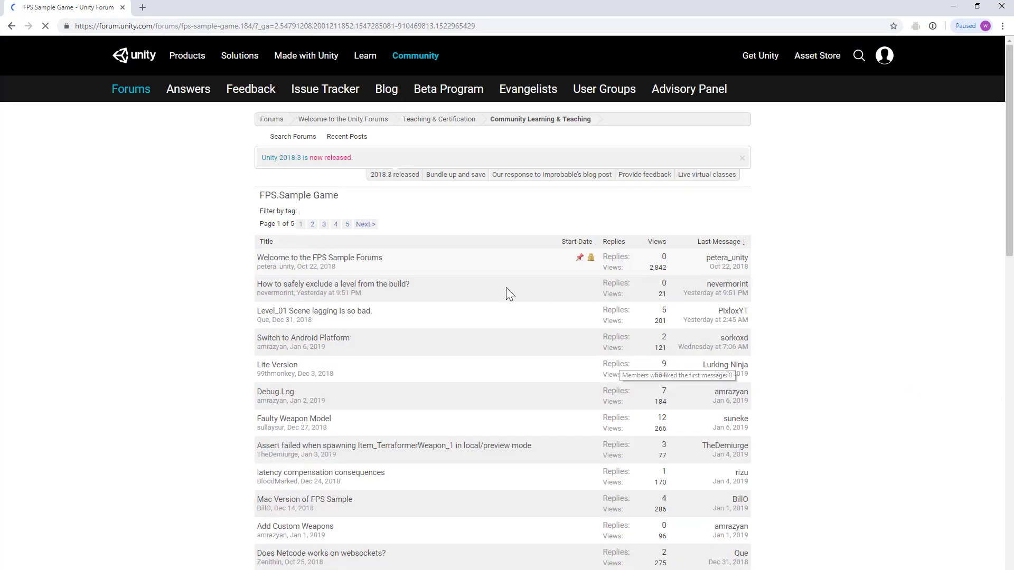